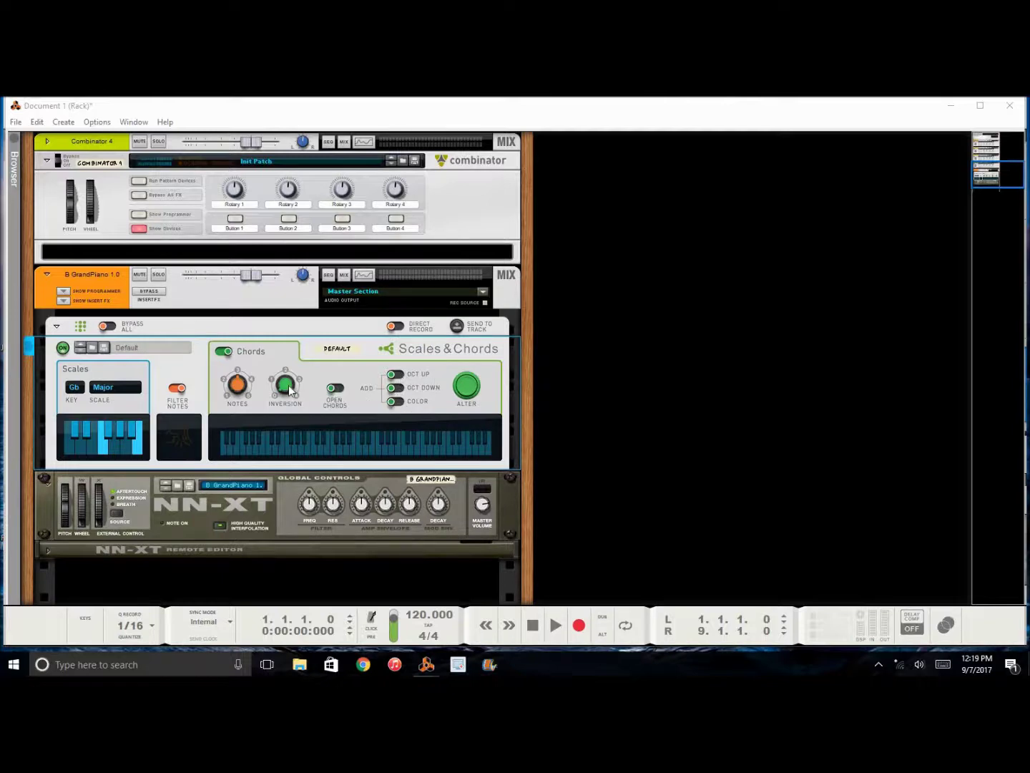
Switch to the sequencer window and record a five-bar clip on the B GrandPiano 1.0 track from bar 1.
mouse_move(286, 388)
key(alt+Tab)
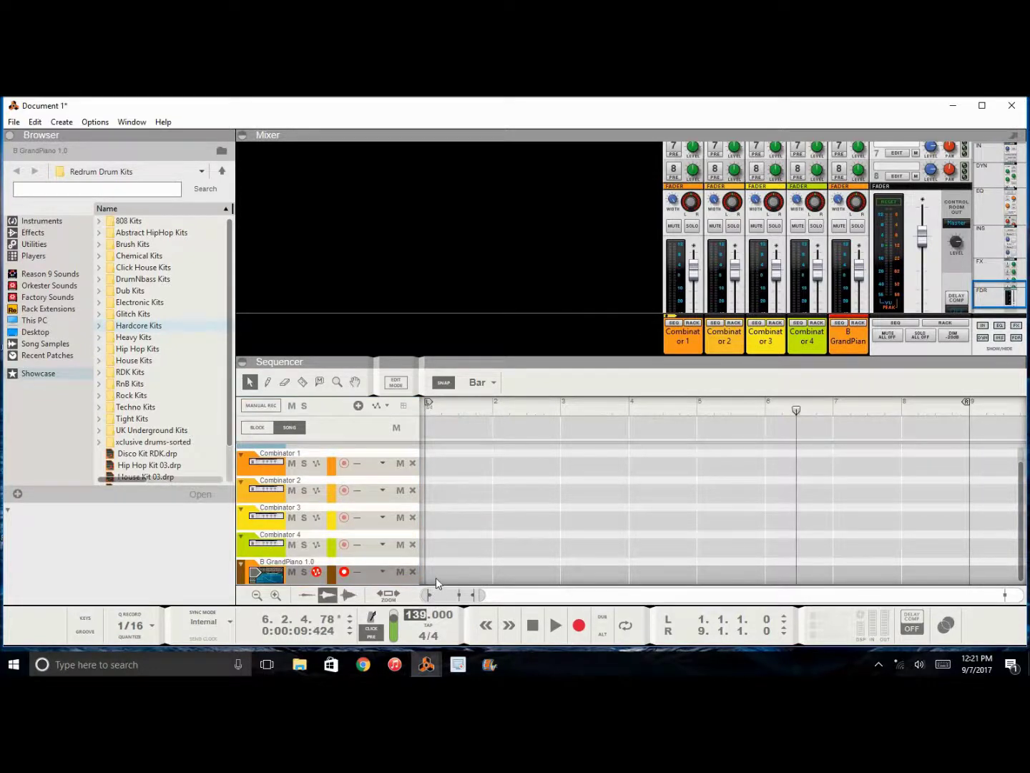
click(556, 625)
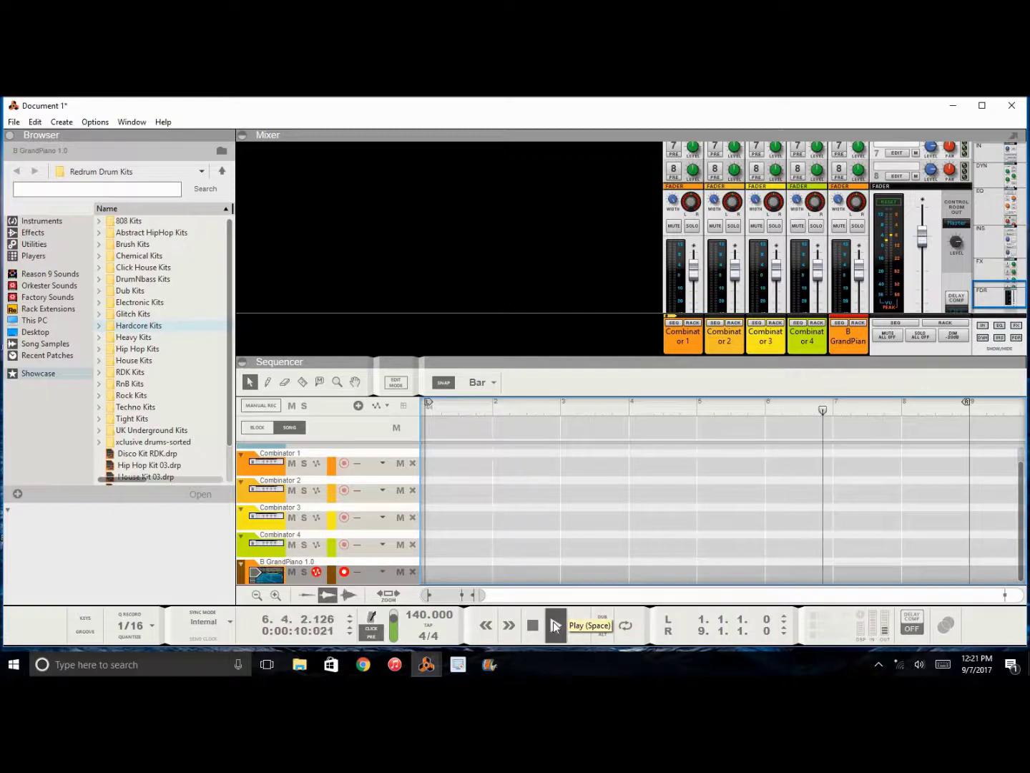
key(space)
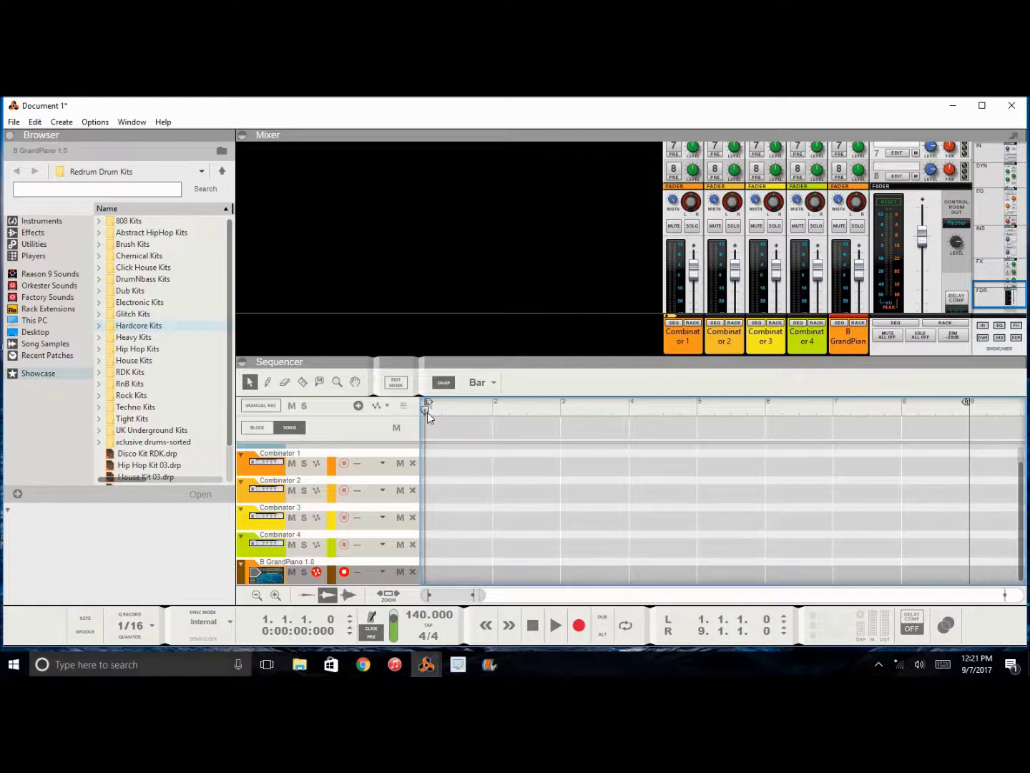
click(580, 625)
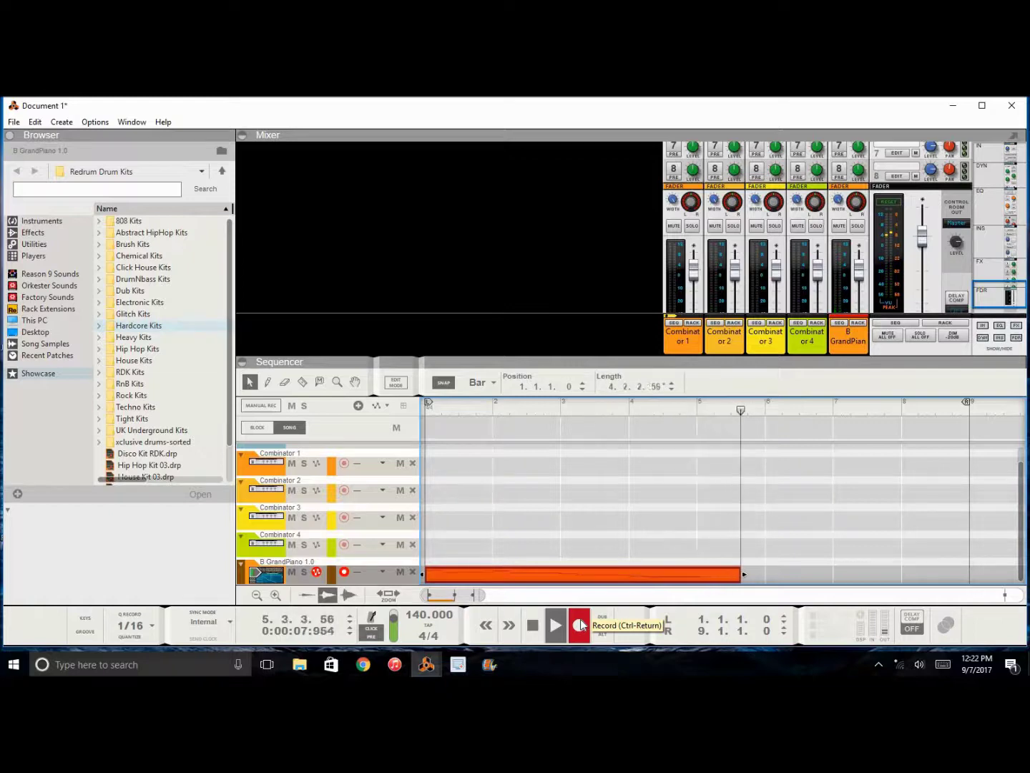
key(space)
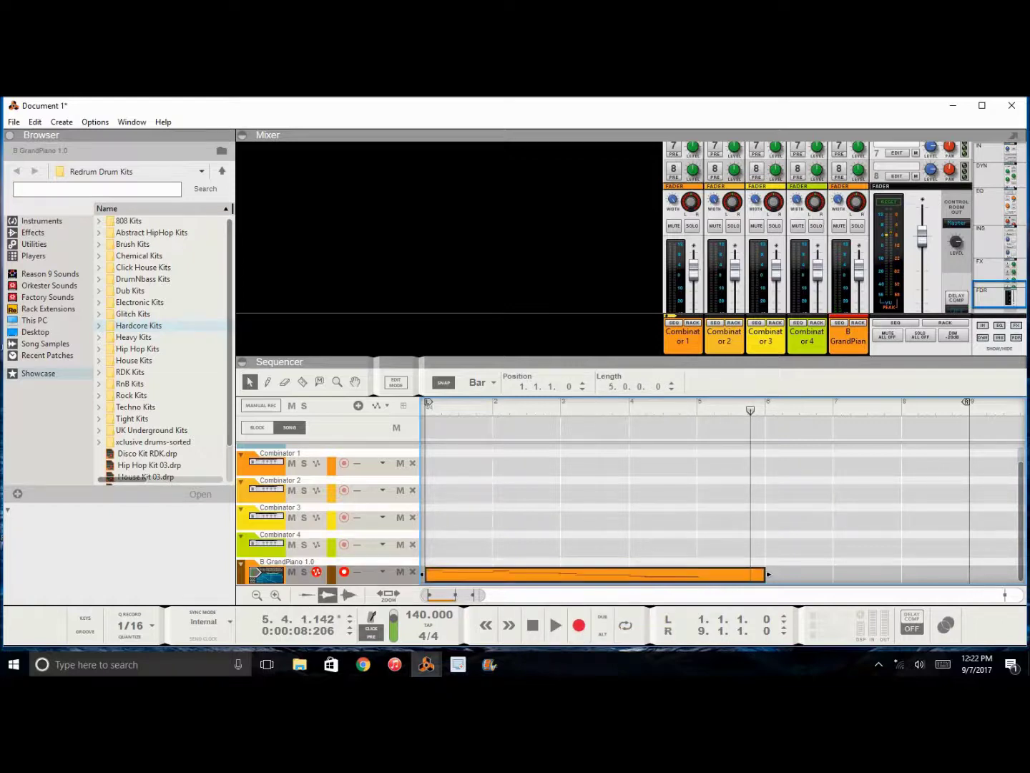
Open the recorded piano clip for note editing, enlarge the sequencer area and play the clip from bar 1.
double_click(629, 571)
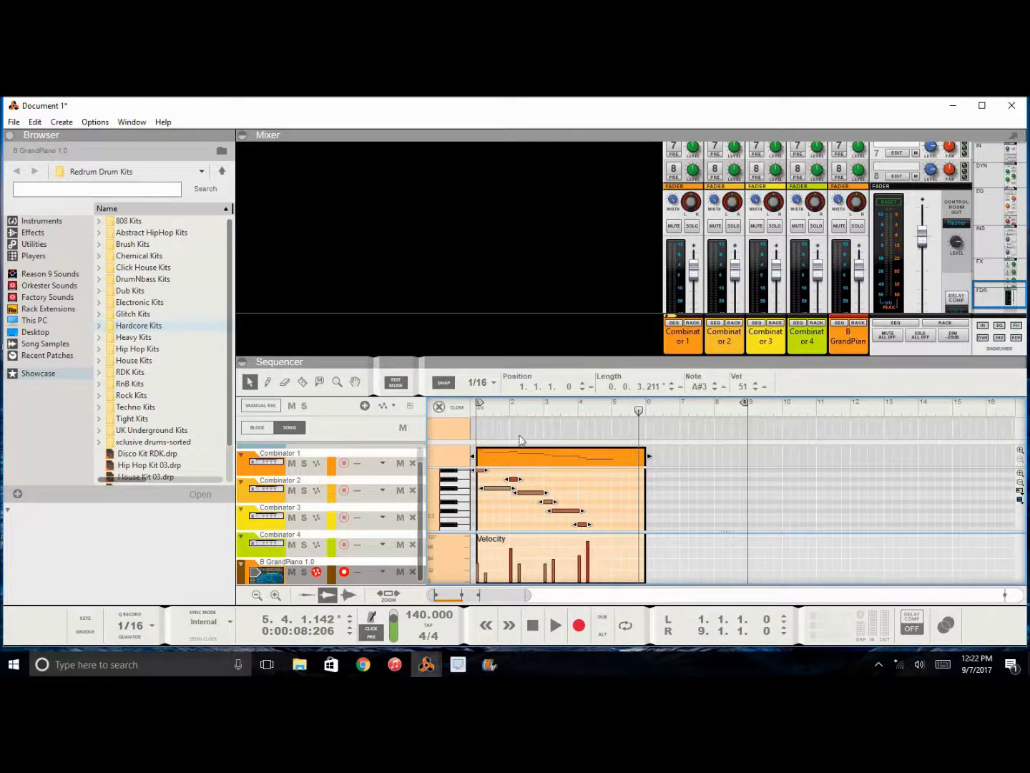
drag(547, 356, 544, 308)
click(475, 362)
key(space)
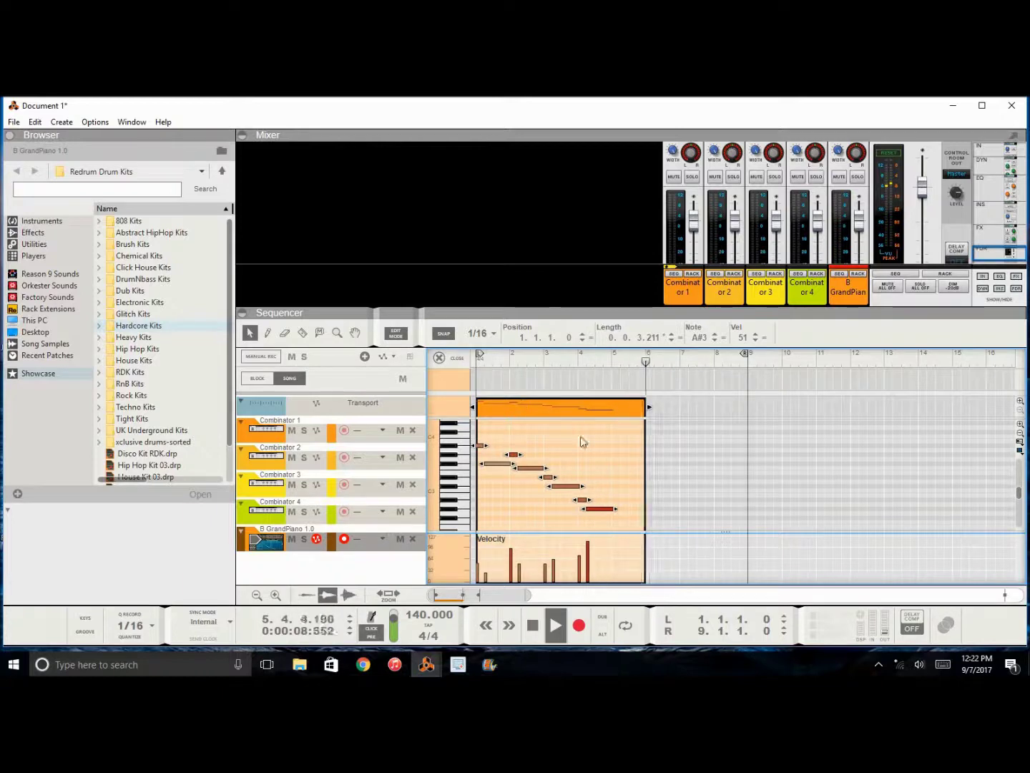
Play back both four-bar piano clips from bar 1.
click(556, 625)
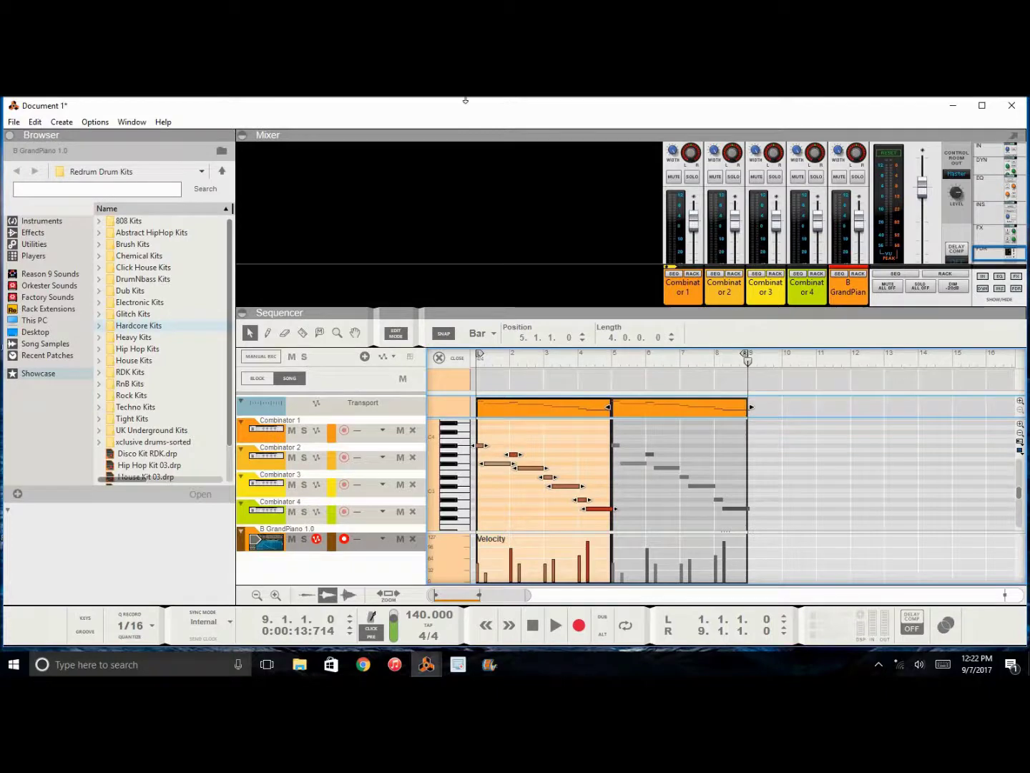
click(477, 361)
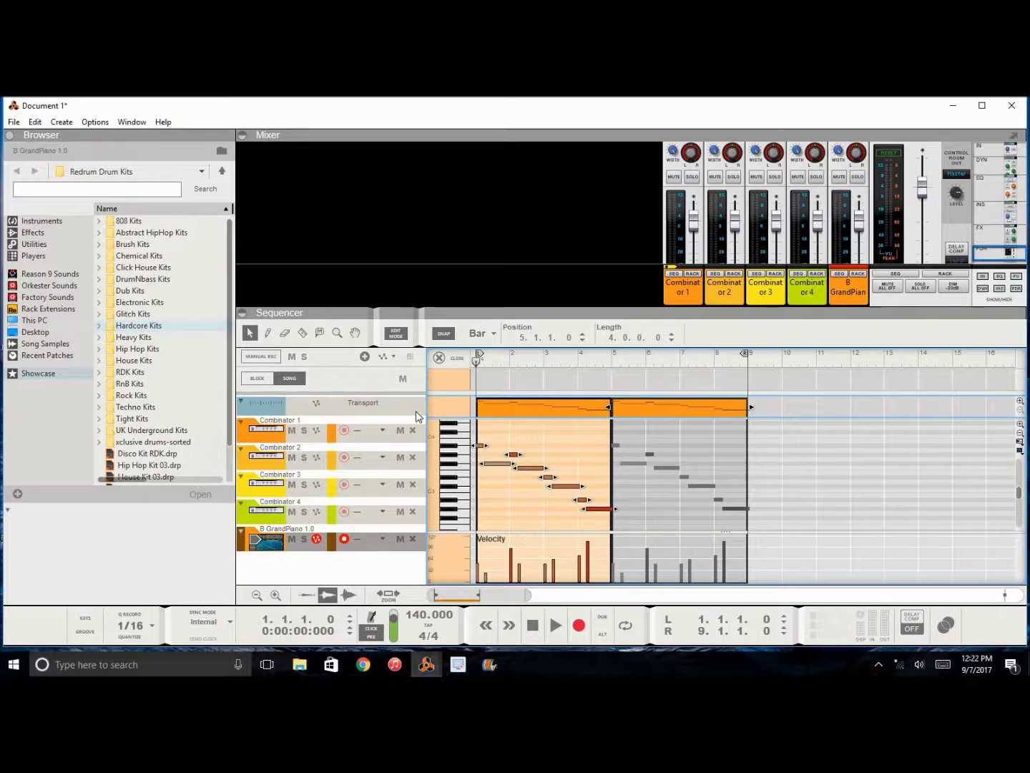
key(space)
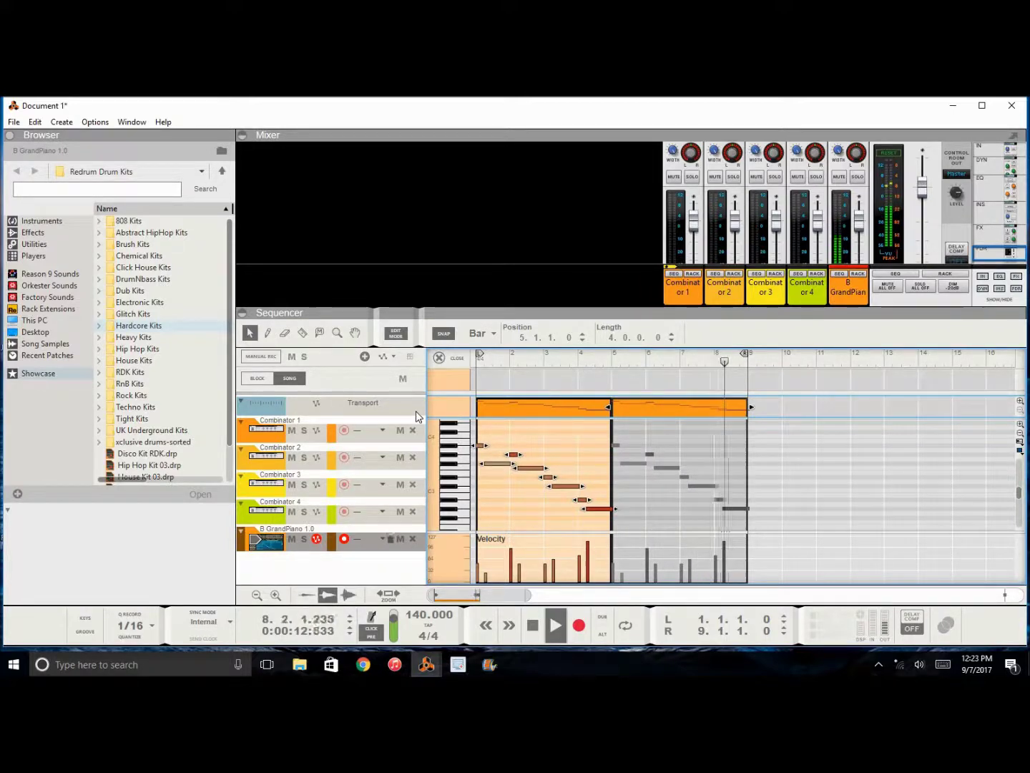
Lower the velocity of the last note in the first piano clip with the Pencil tool and return the song position to bar 1.
click(267, 332)
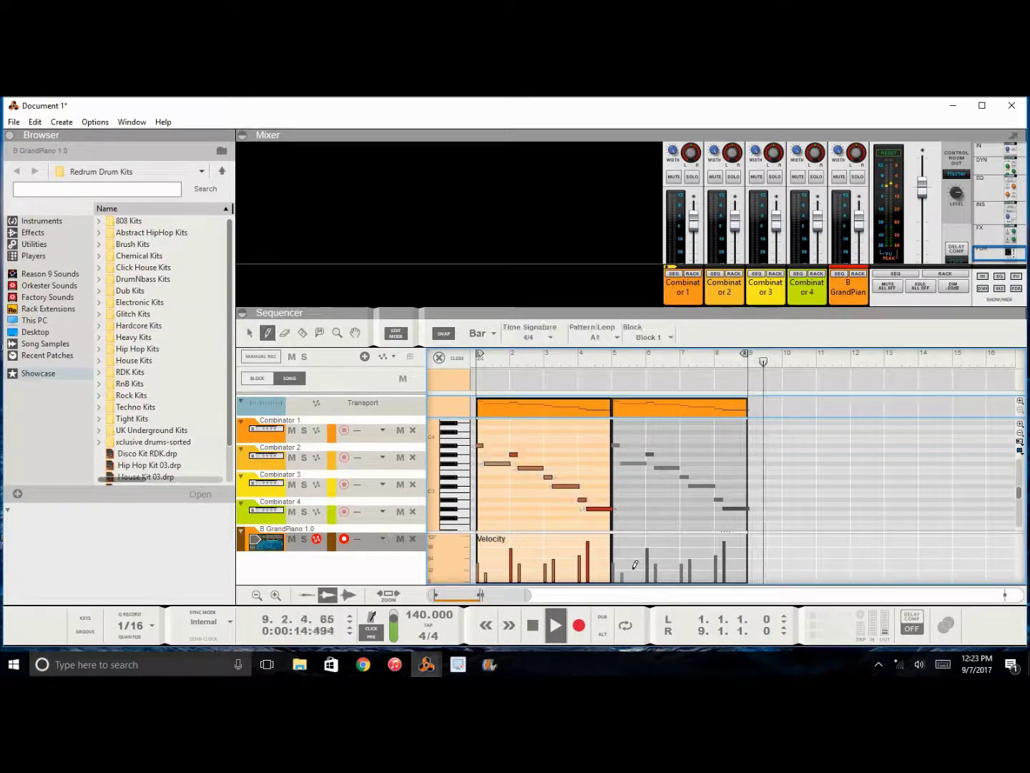
click(588, 550)
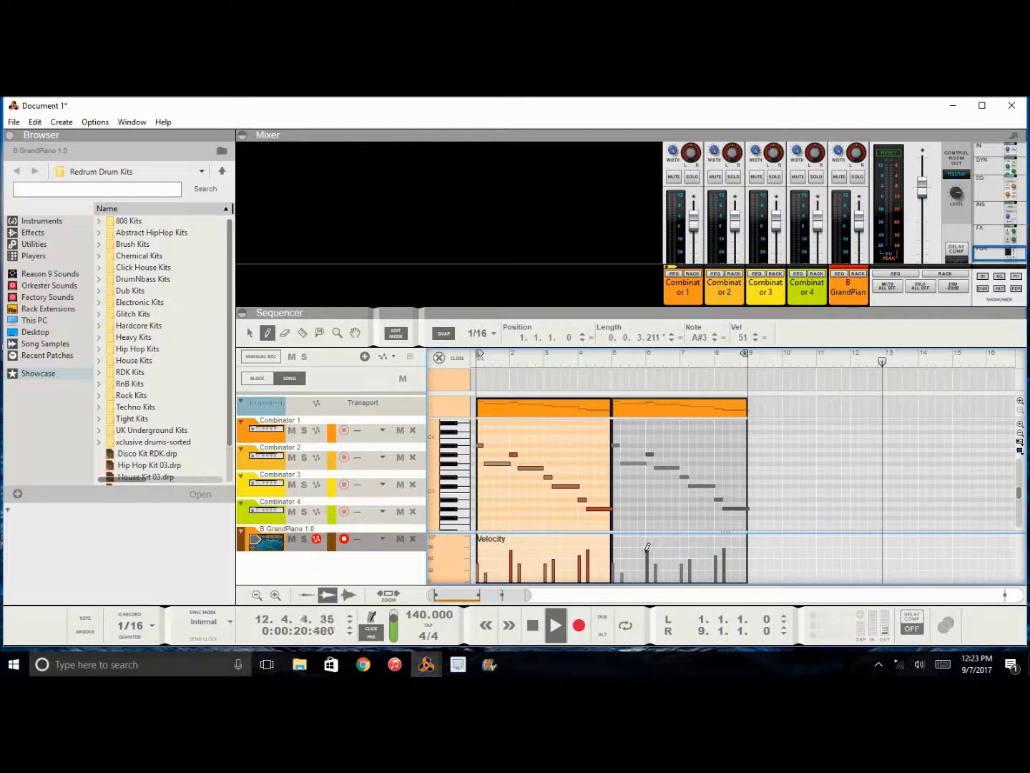
click(250, 334)
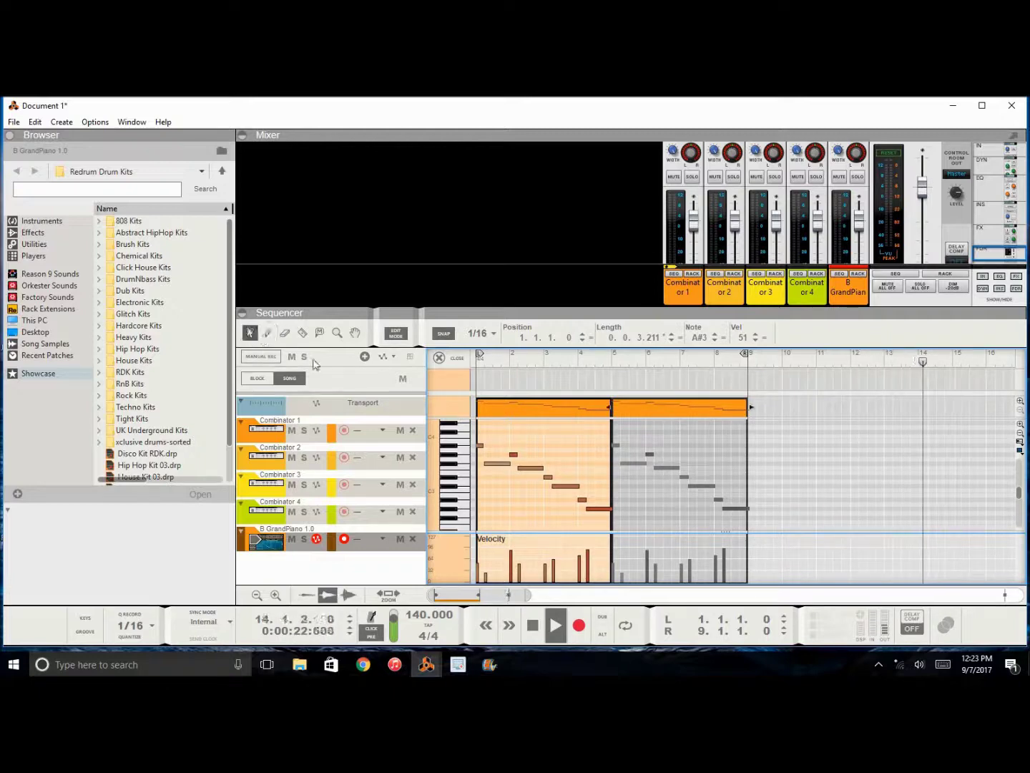
key(space)
key(ctrl+a)
click(472, 363)
Switch to the rack window and audition the piano clips while adjusting the number of notes in Scales & Chords.
click(426, 664)
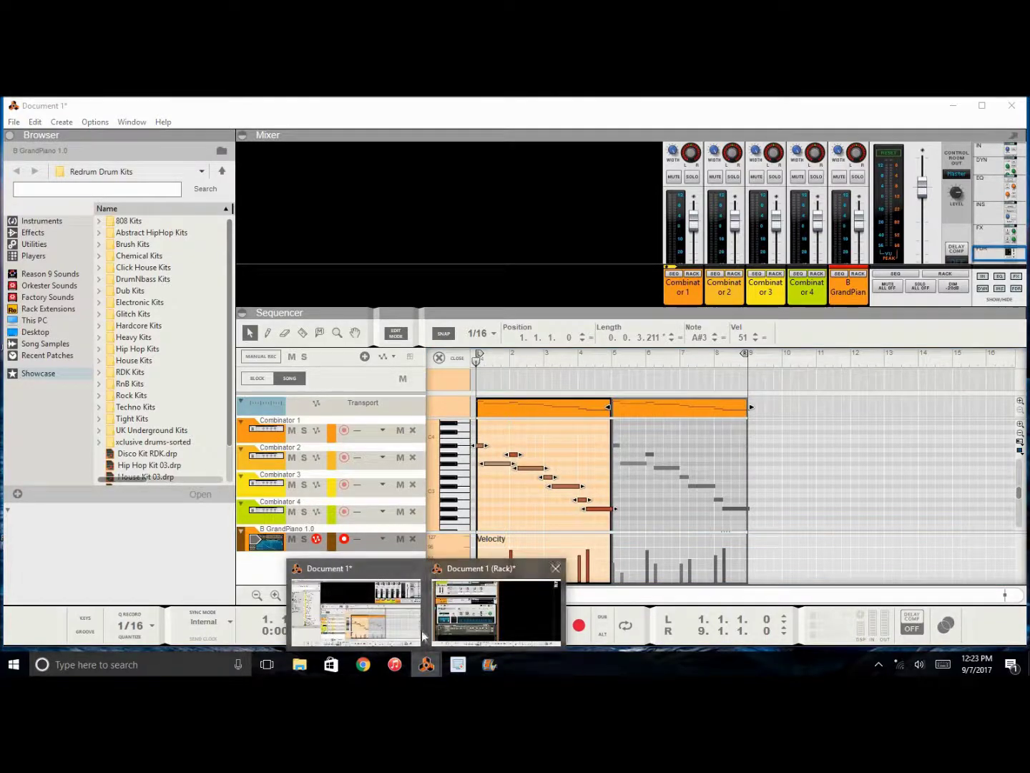
click(468, 626)
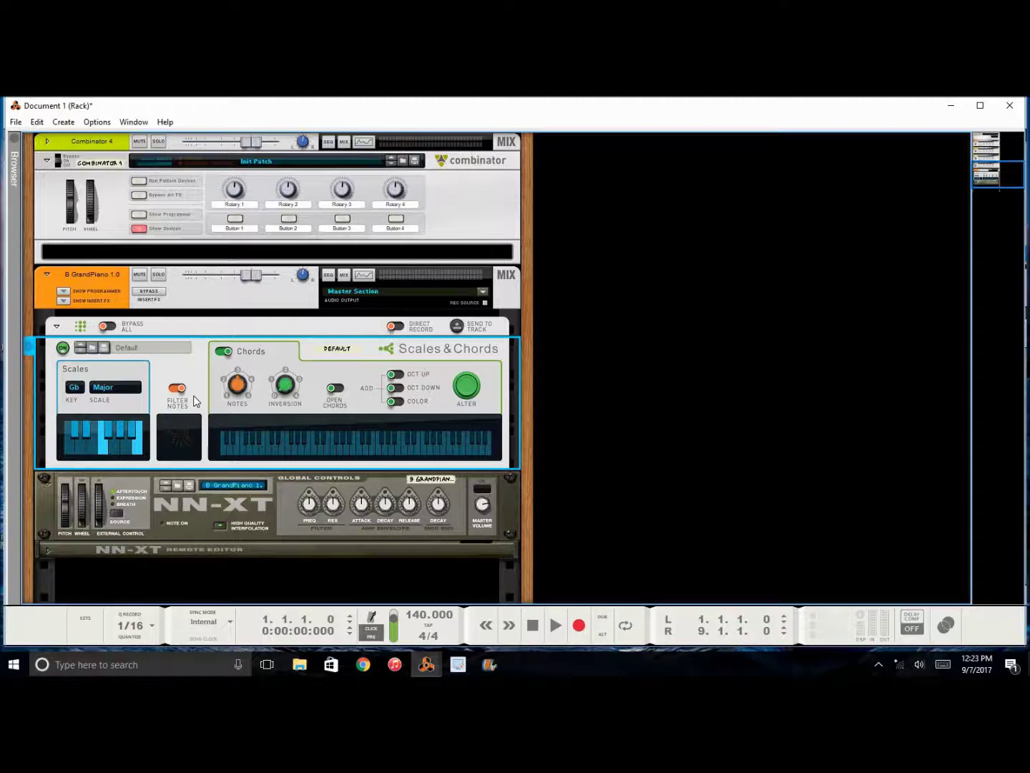
key(space)
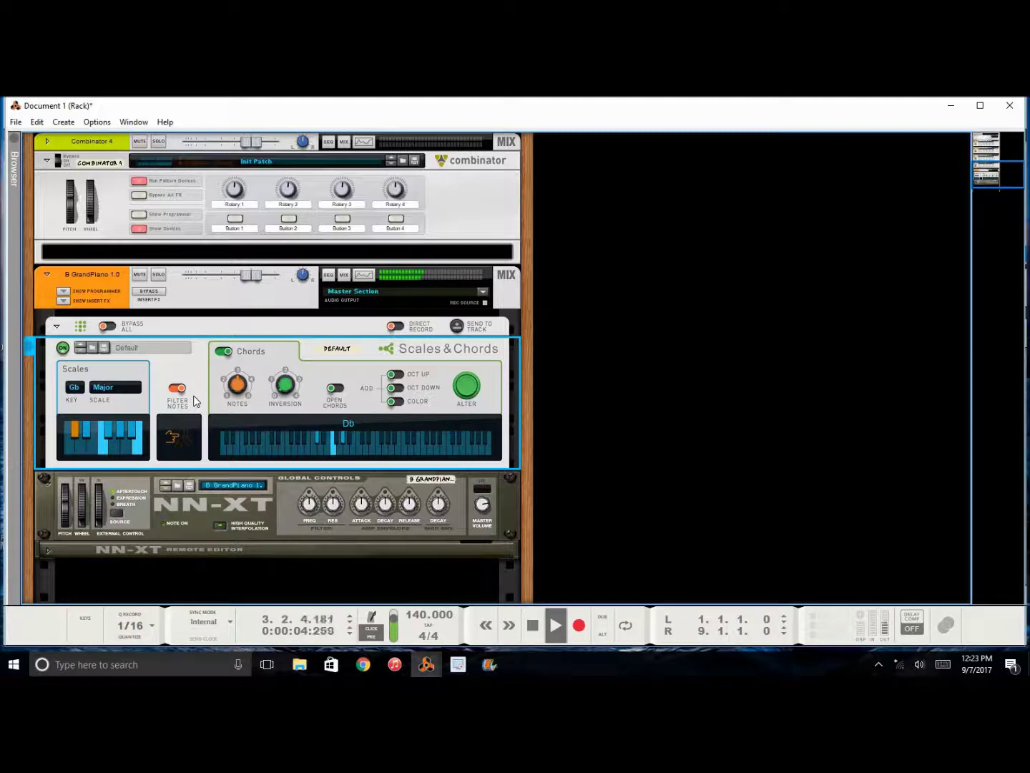
mouse_move(242, 390)
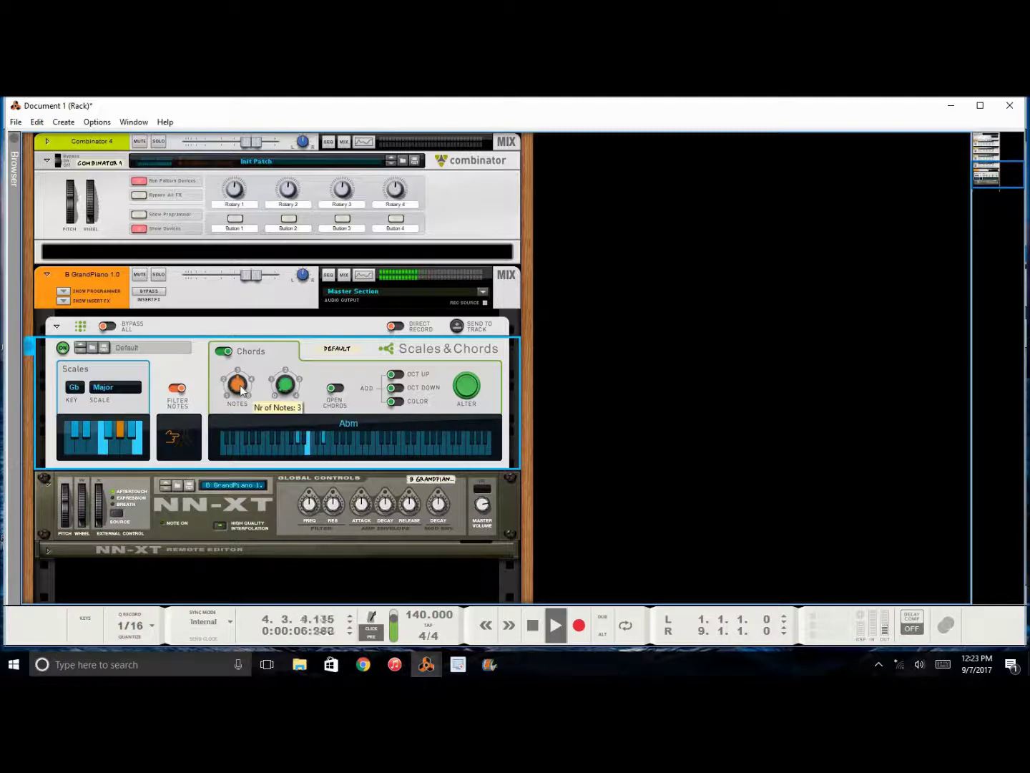
mouse_move(242, 390)
mouse_down()
mouse_move(247, 383)
mouse_move(241, 403)
mouse_move(239, 383)
mouse_up()
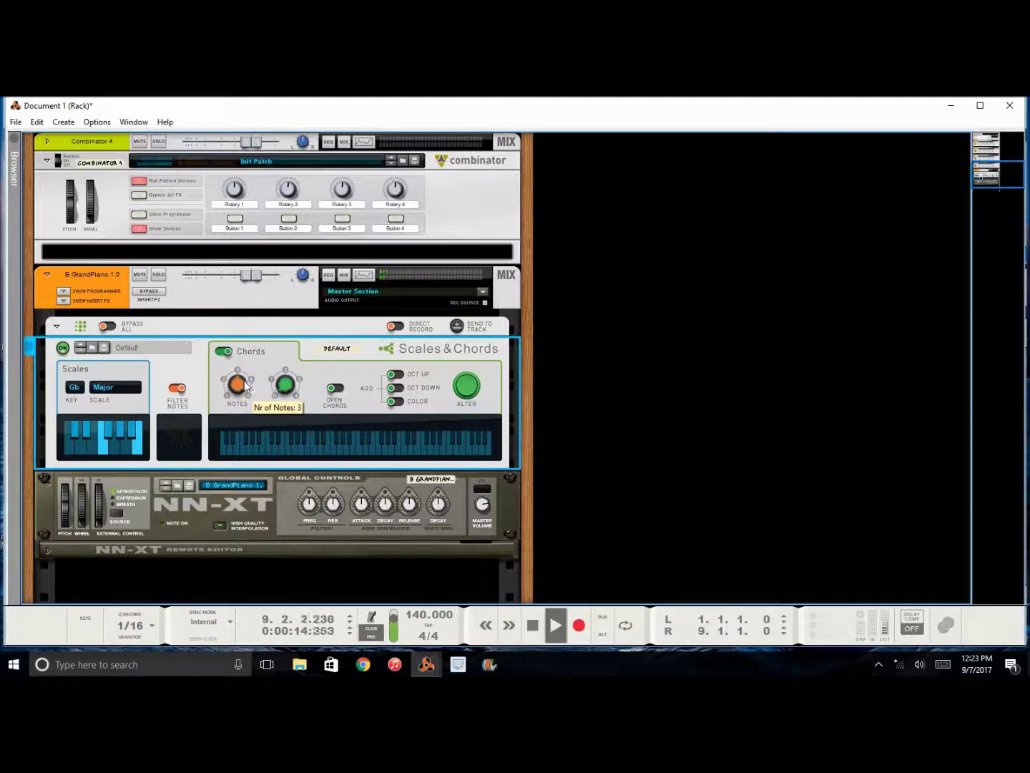
key(space)
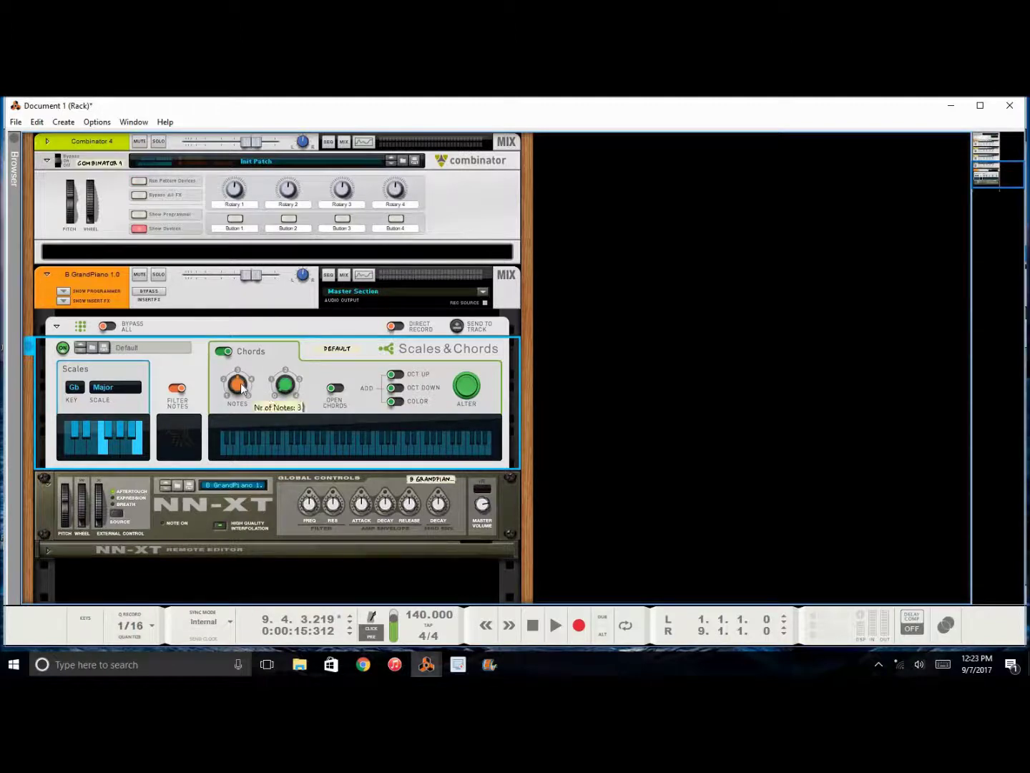
Audition four-note chords in Scales & Chords during playback and return the number of notes to 3.
drag(242, 387, 243, 383)
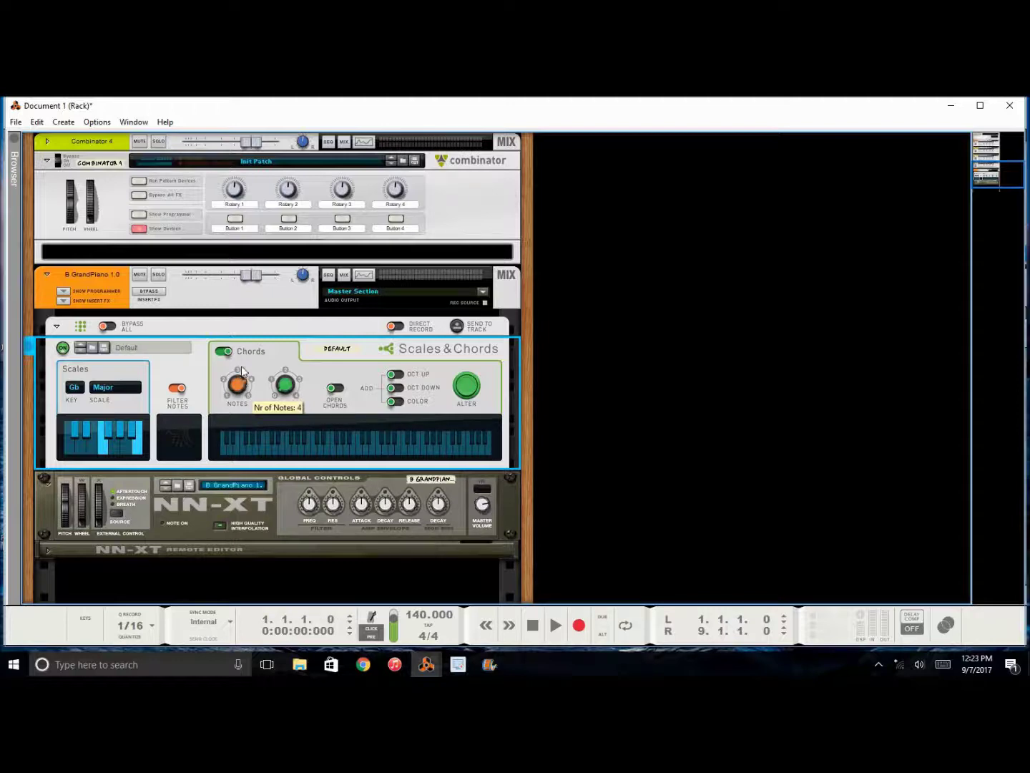
key(space)
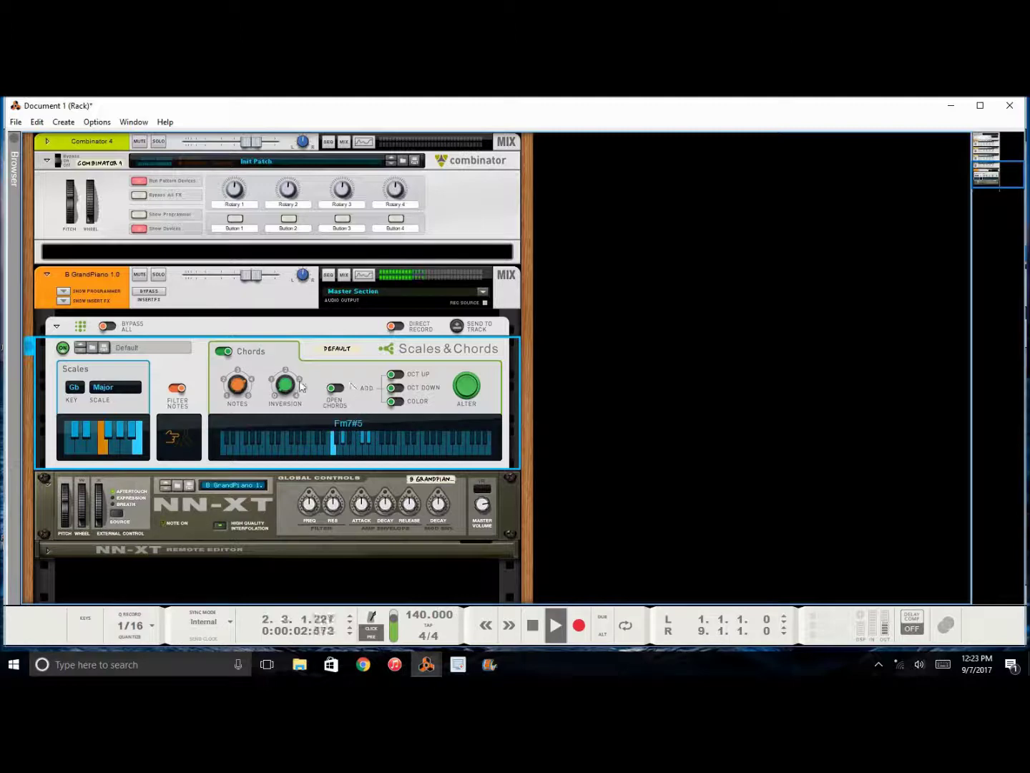
drag(243, 385, 242, 394)
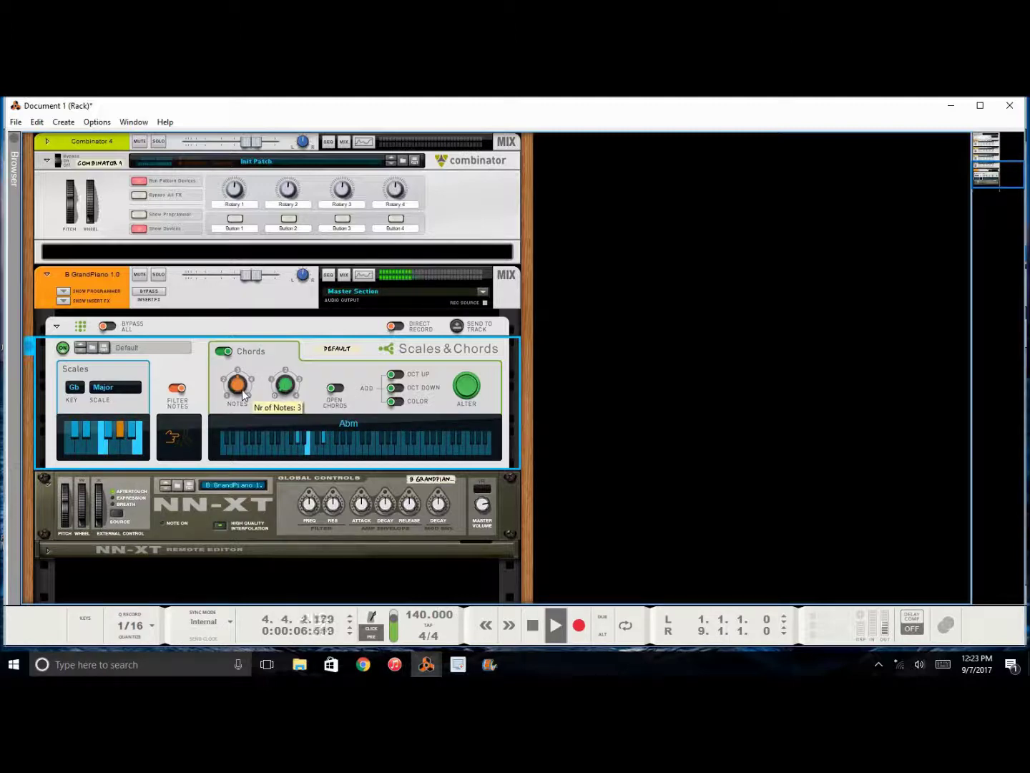
key(space)
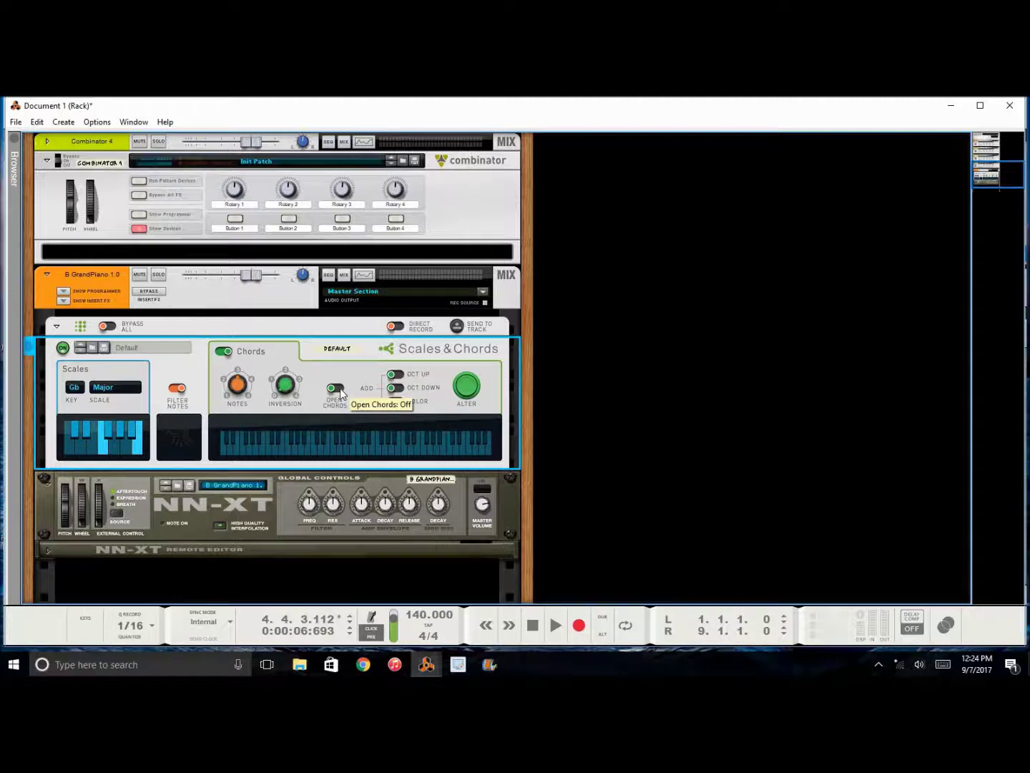
Audition the piano clips with Open Chords switched on in Scales & Chords and switch it off again.
key(space)
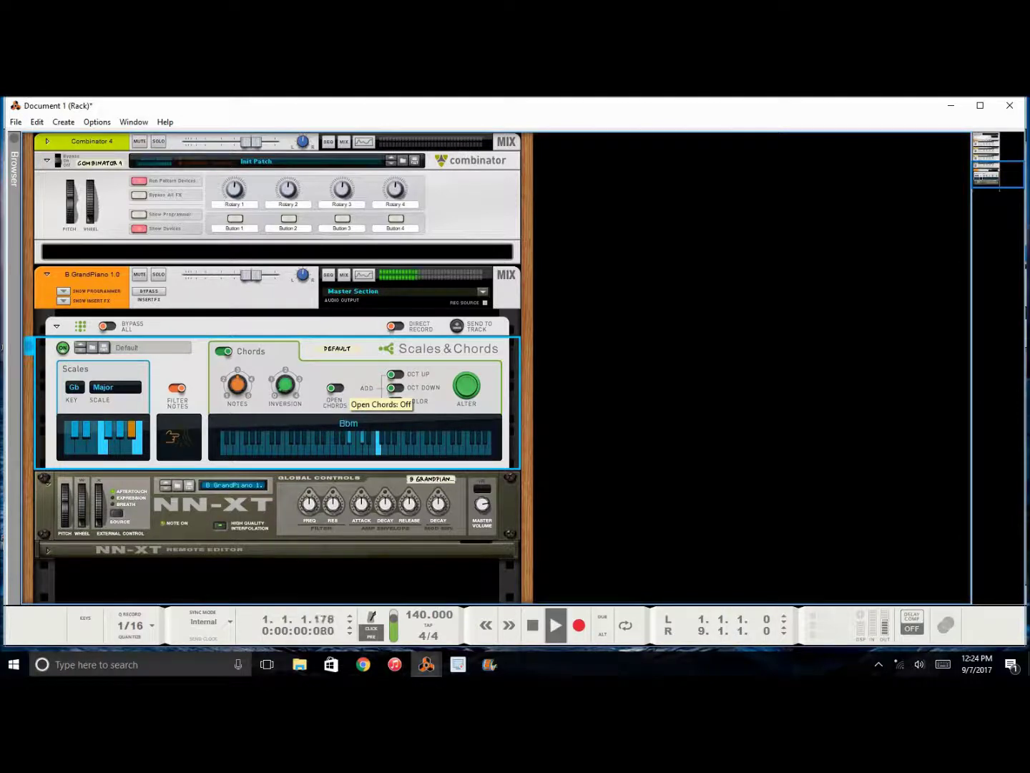
click(340, 392)
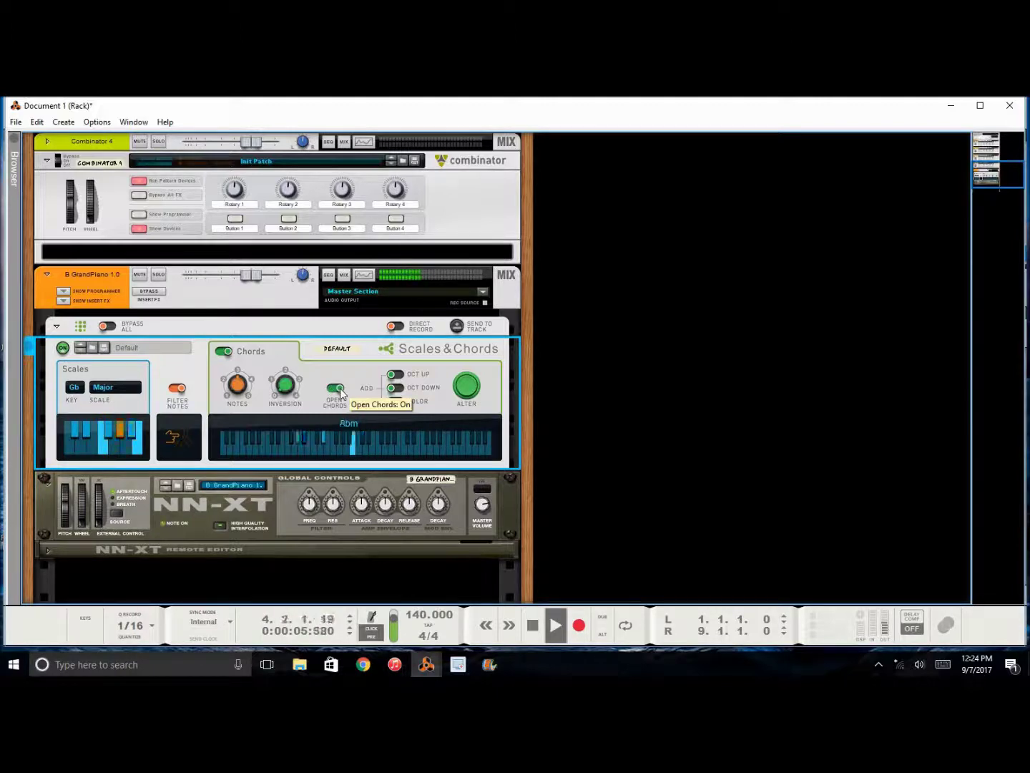
click(335, 390)
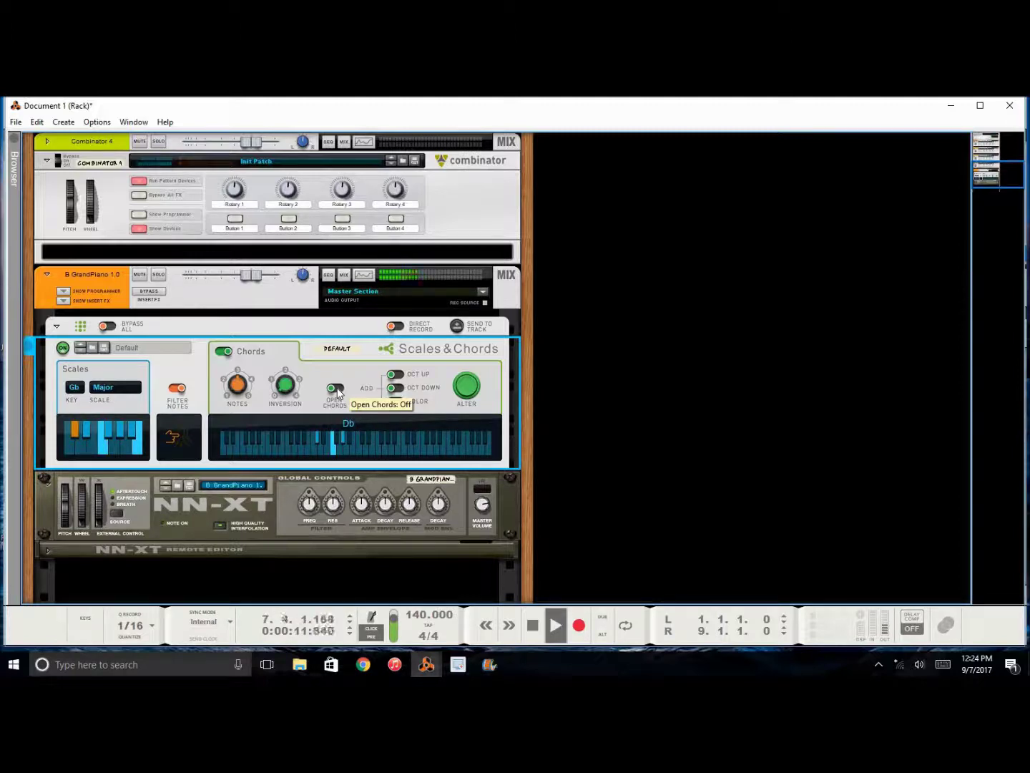
key(space)
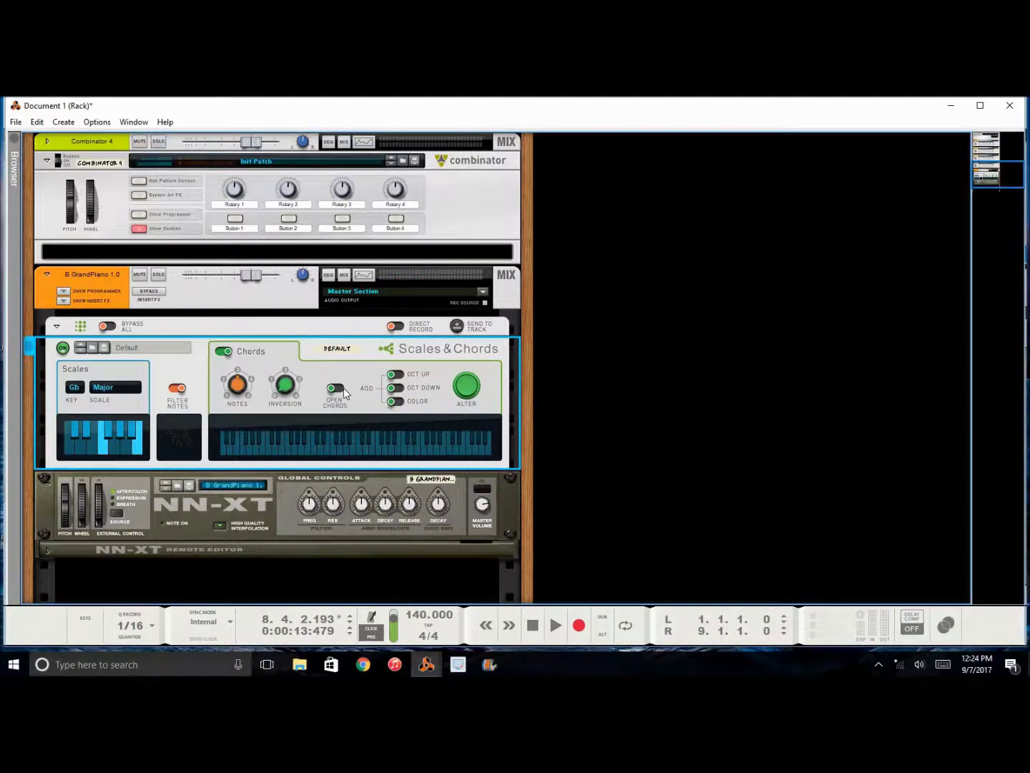
Create an Open Chords automation lane for the Scales & Chords player in the sequencer and return to the rack window.
key(F7)
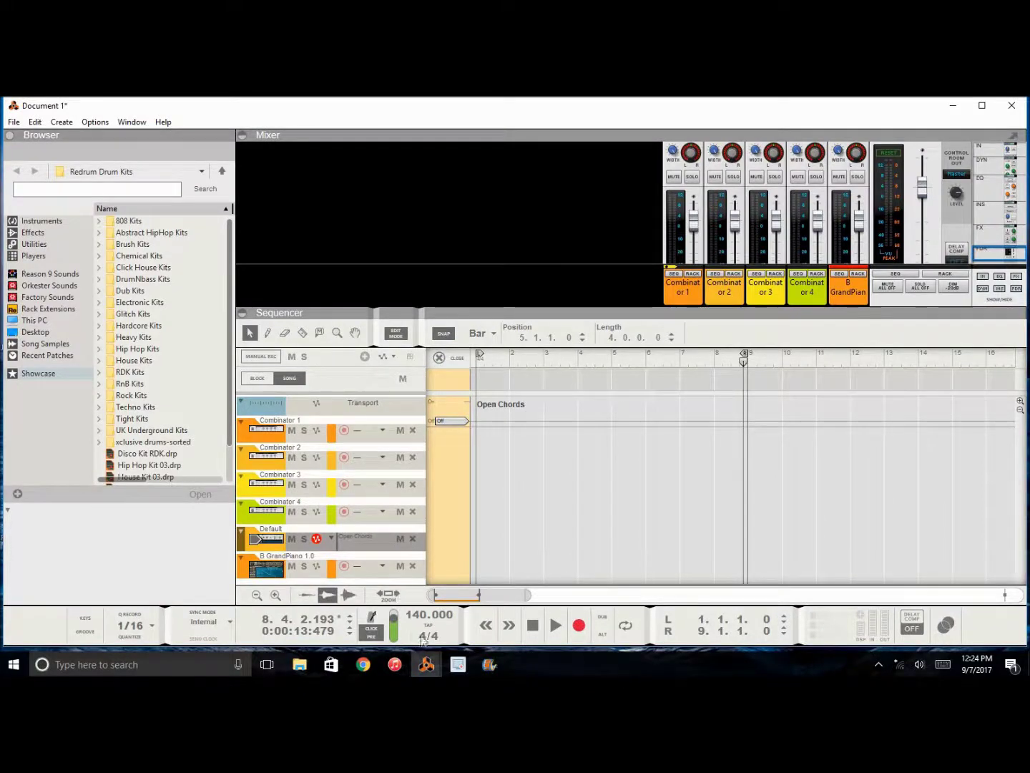
mouse_move(427, 665)
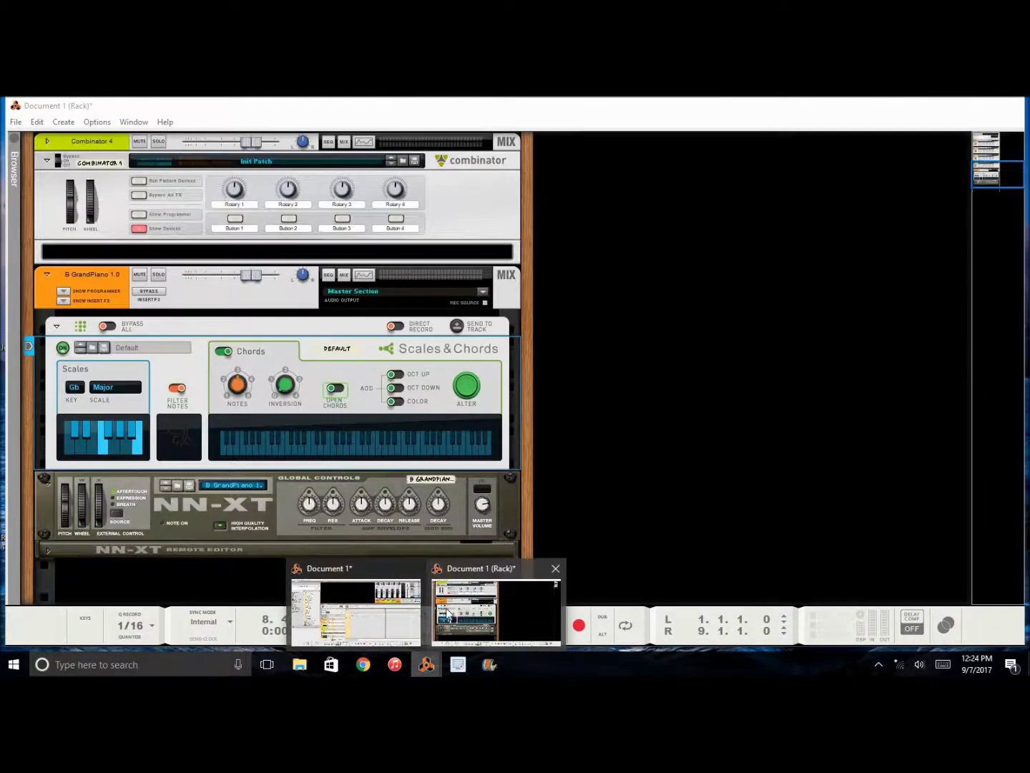
click(445, 610)
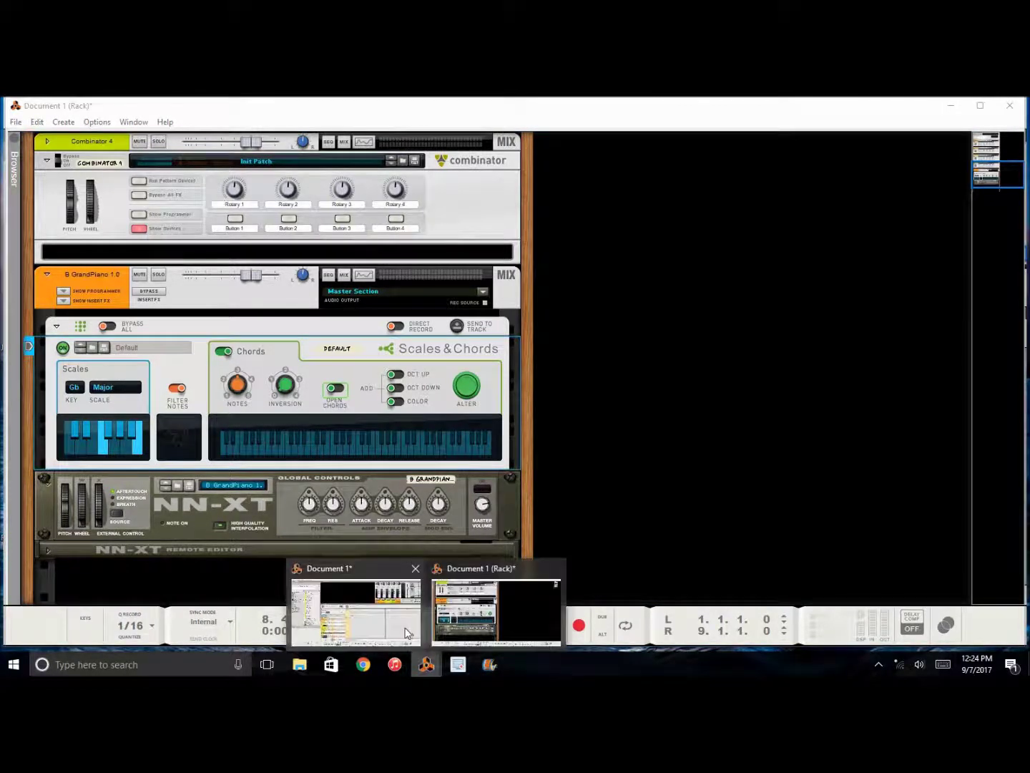
click(358, 602)
click(428, 664)
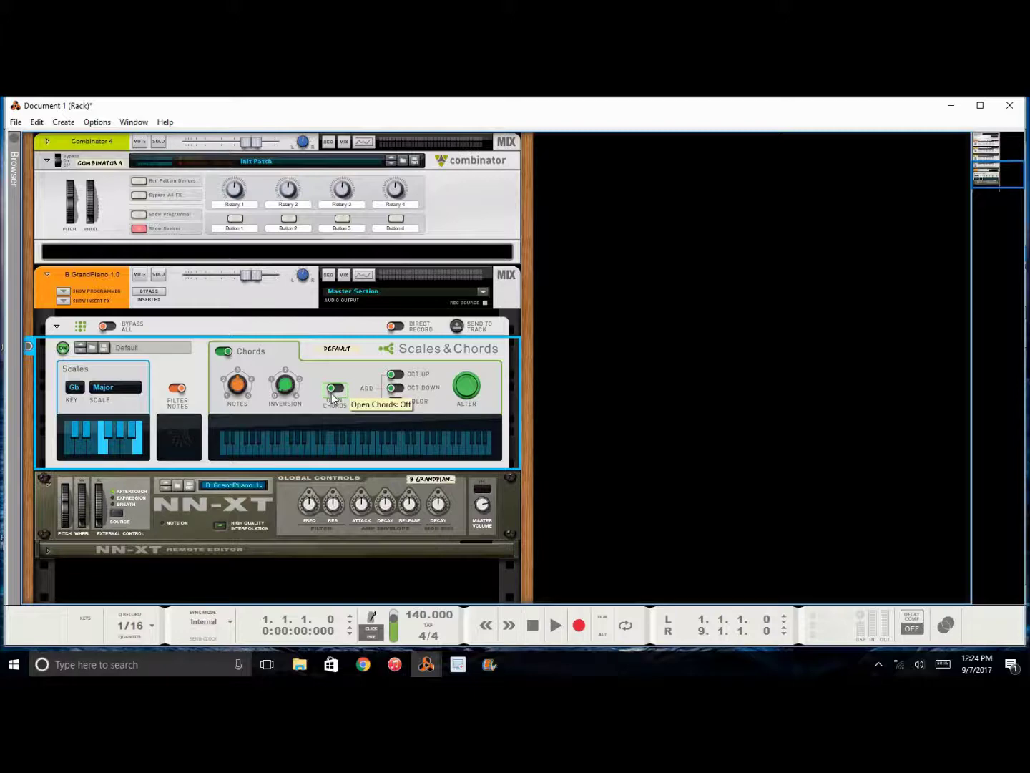
Record automation of the Open Chords switch in Scales & Chords by toggling it on and off through the piano progression.
key(ctrl+Return)
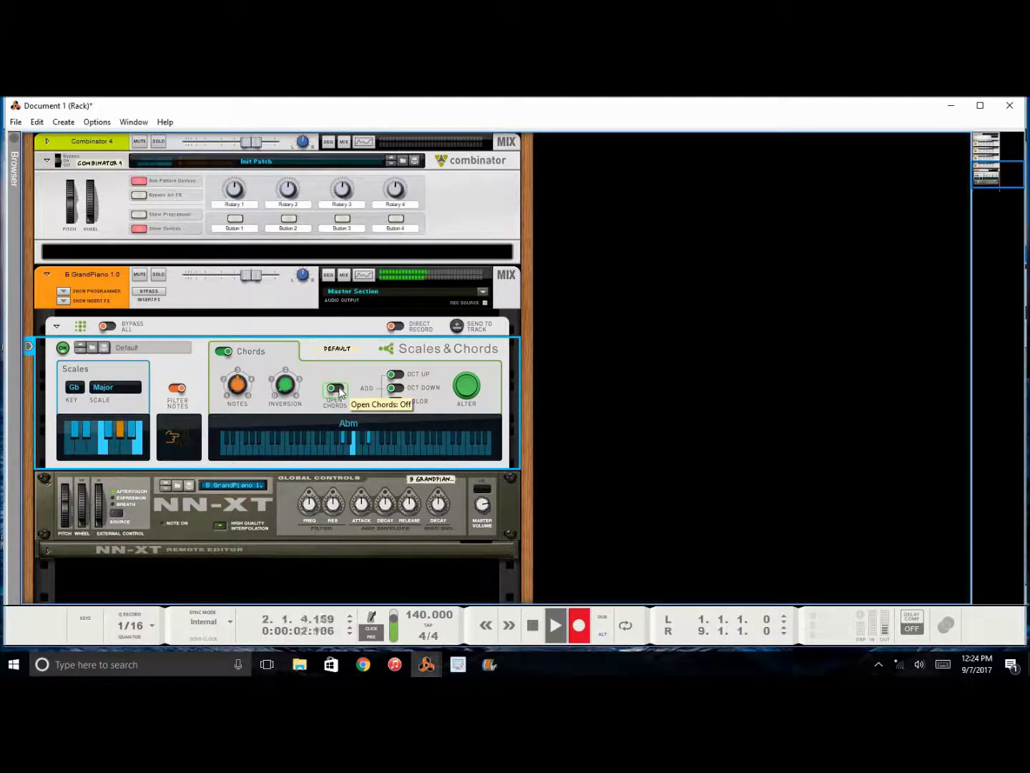
click(336, 390)
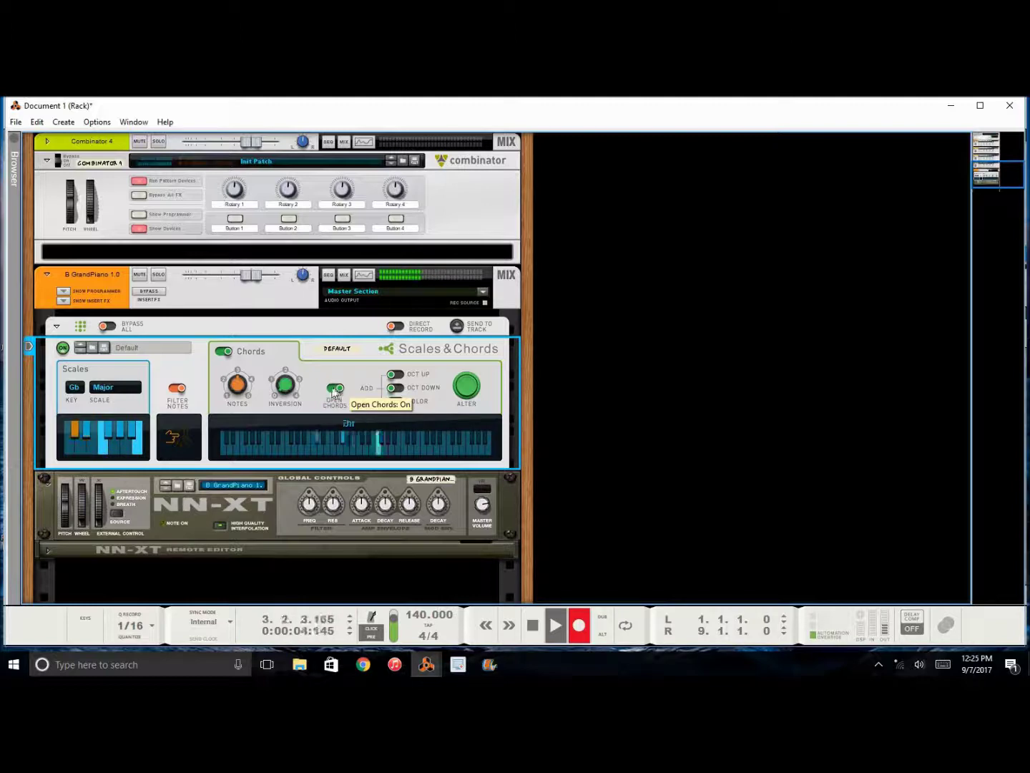
click(336, 390)
click(336, 389)
click(335, 390)
click(334, 390)
click(334, 391)
click(336, 393)
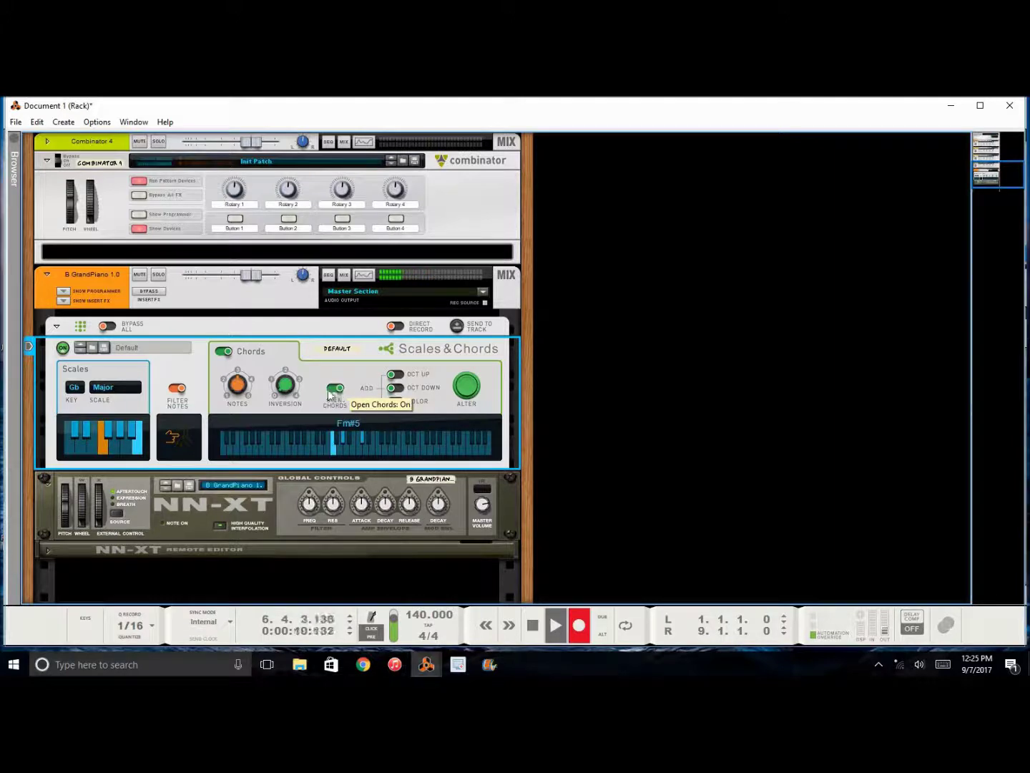
click(338, 395)
click(337, 392)
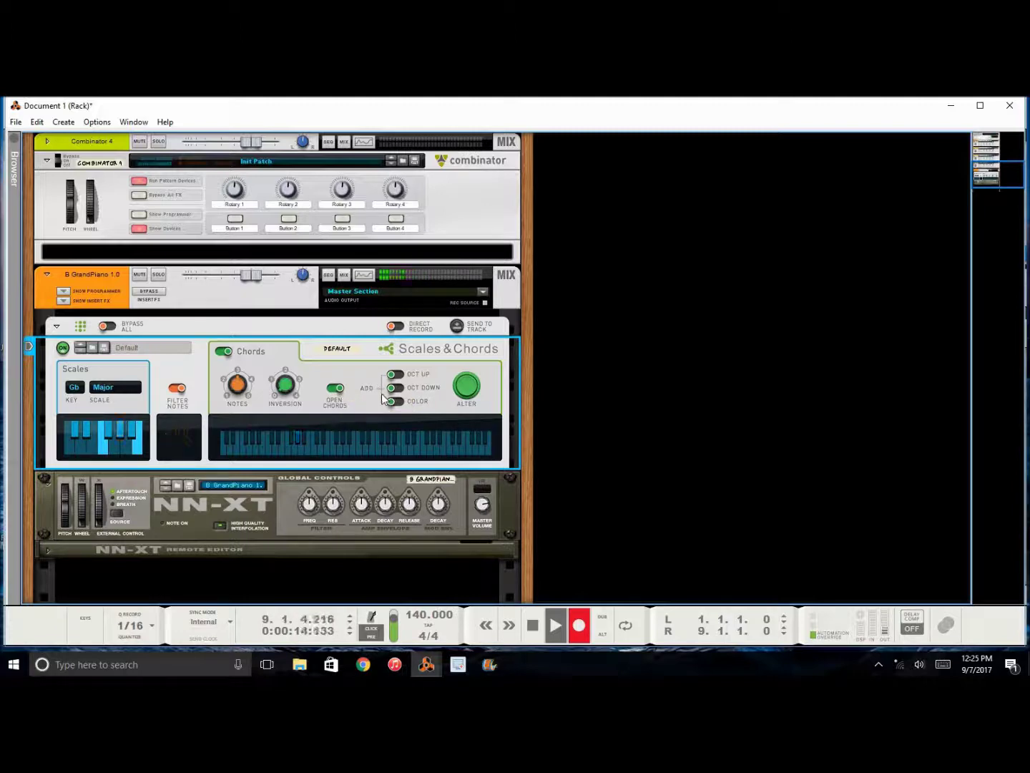
key(space)
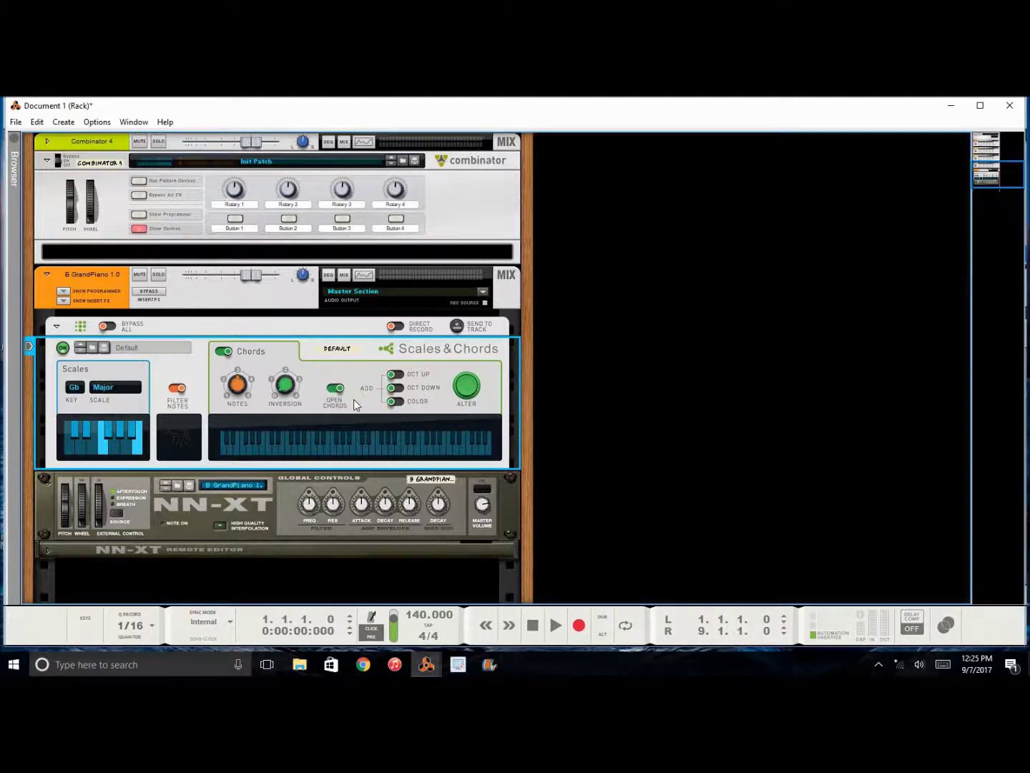
Play back the piano progression to hear the recorded Open Chords automation, and stop playback.
key(space)
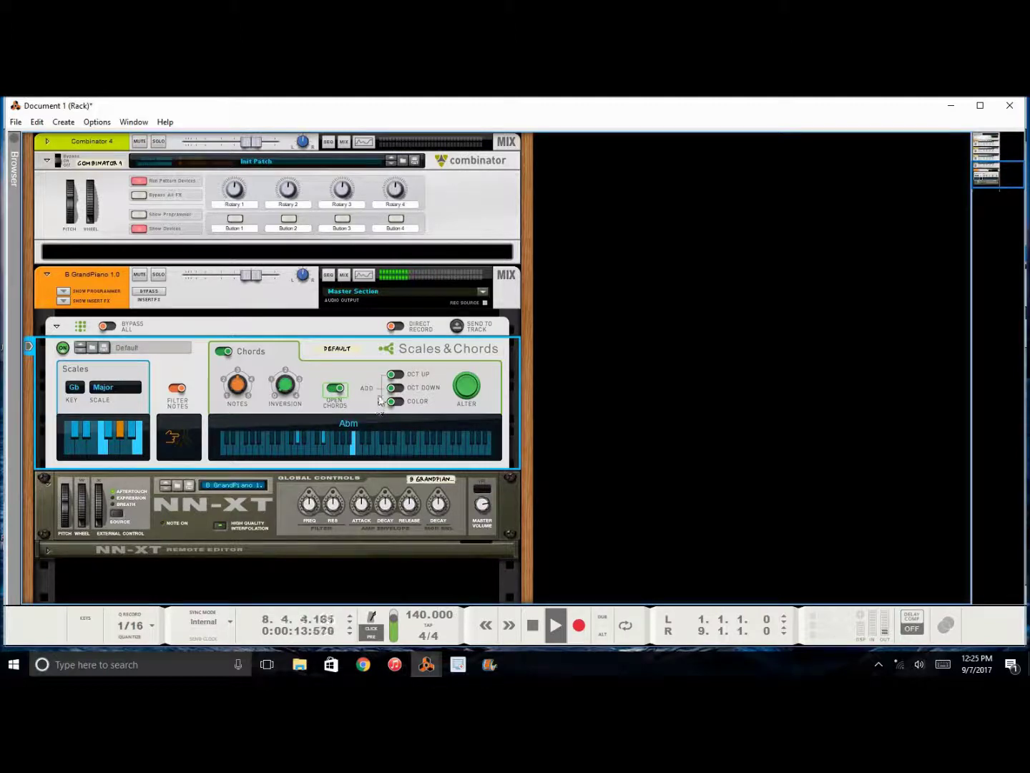
click(518, 618)
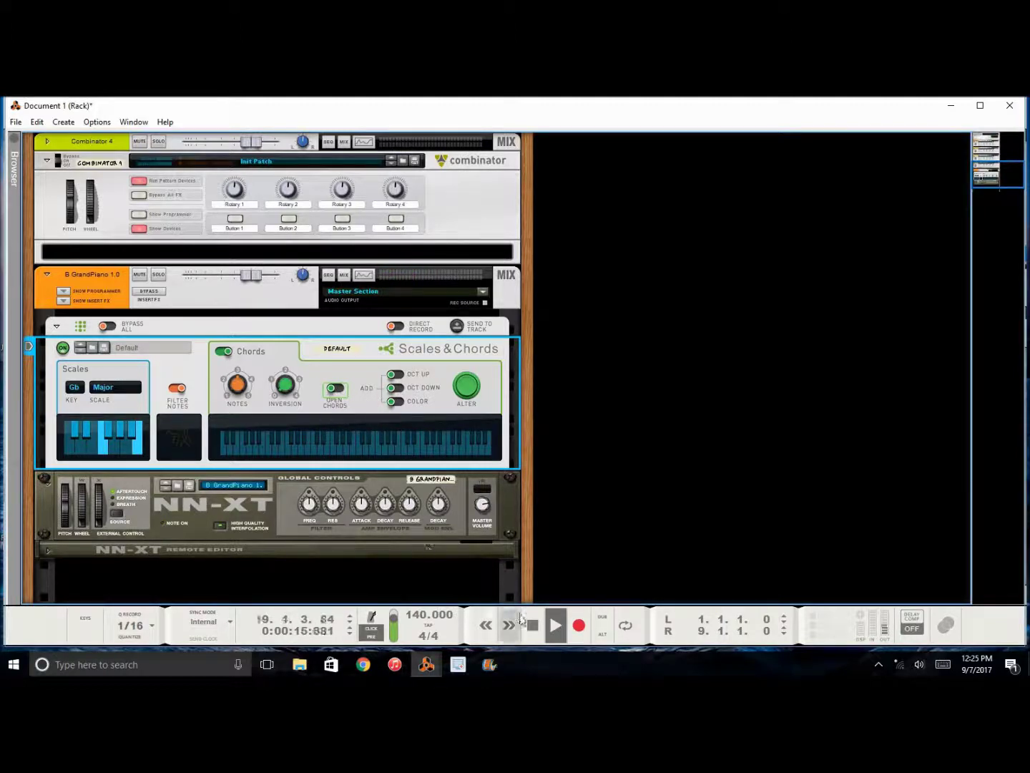
click(533, 625)
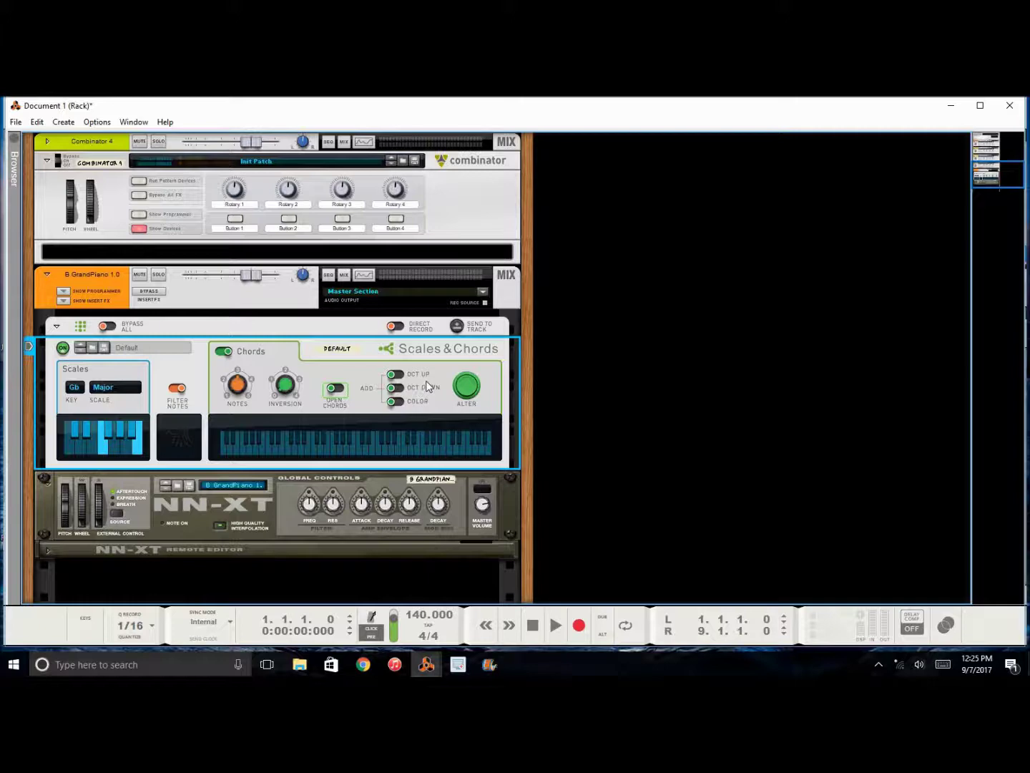
Audition Add Octave Down in Scales & Chords by toggling it during playback, and leave it switched off.
key(space)
click(395, 389)
click(396, 388)
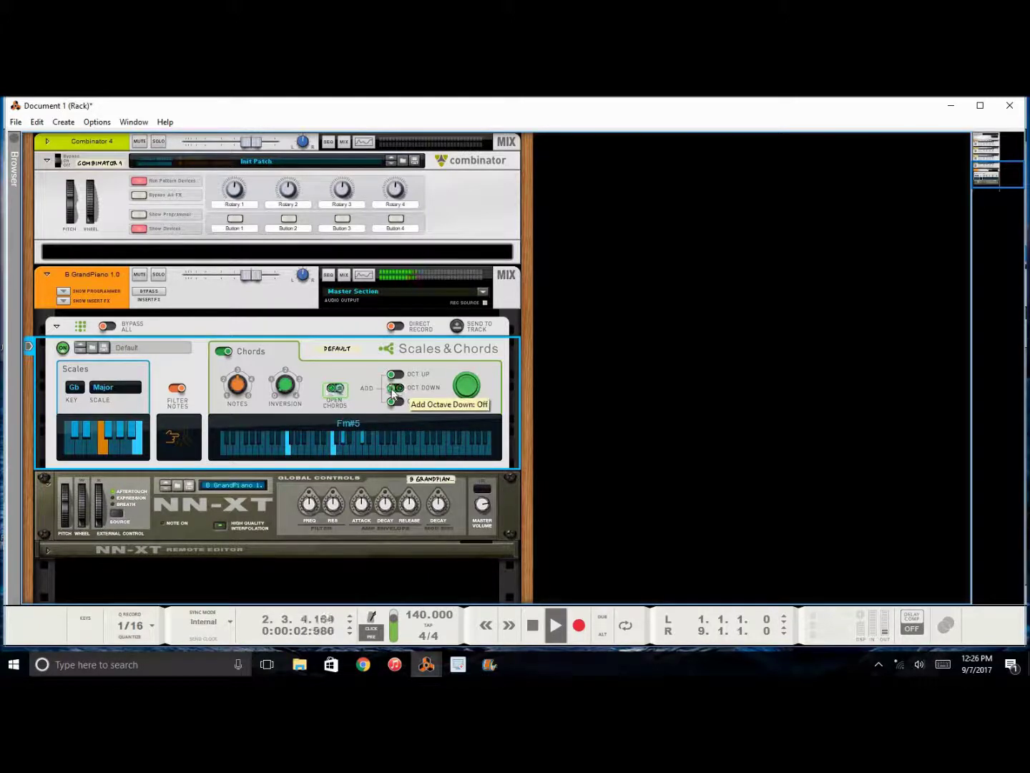
click(395, 389)
click(393, 389)
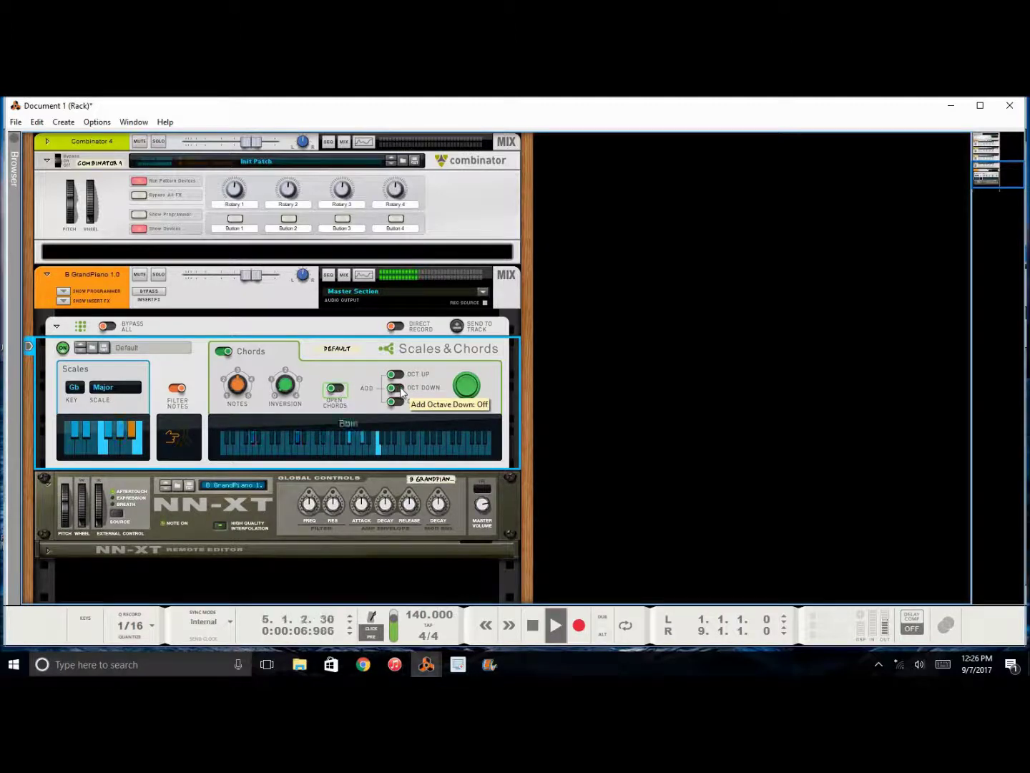
click(398, 391)
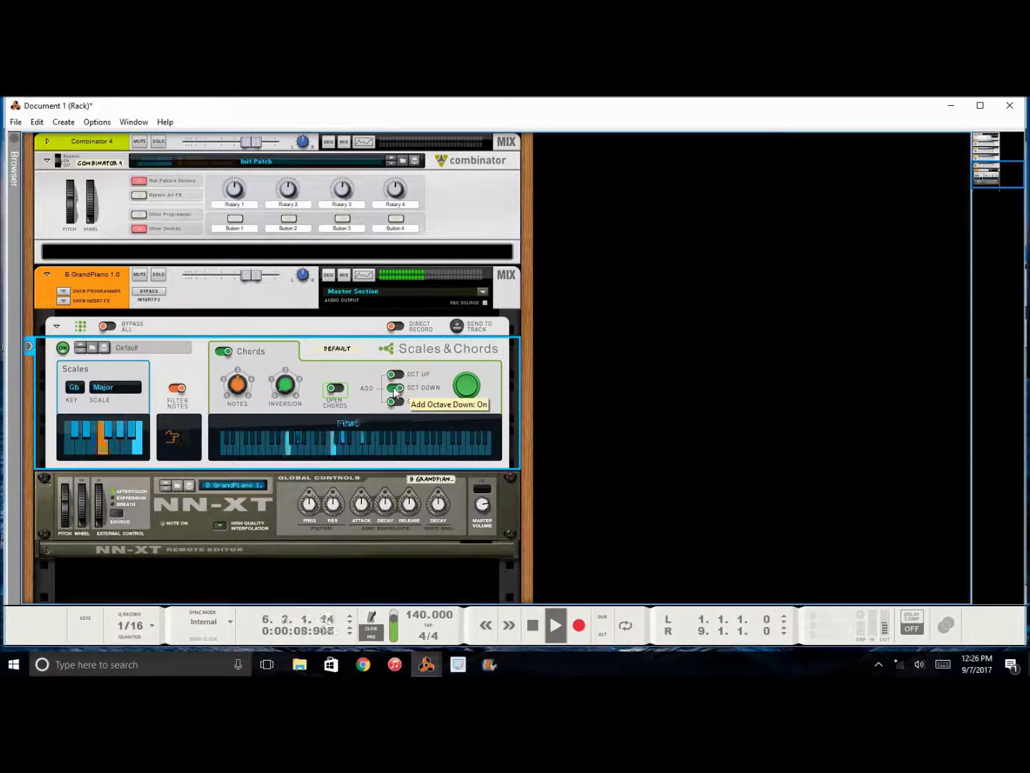
click(397, 391)
click(396, 390)
click(395, 390)
click(394, 390)
click(394, 391)
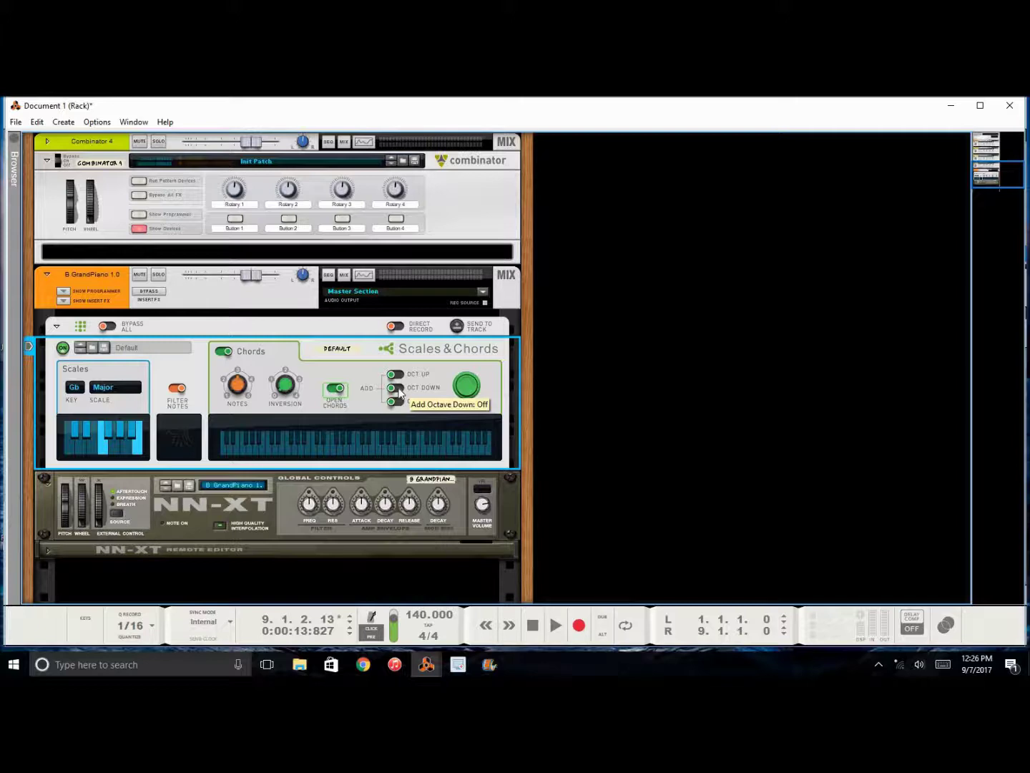
Record automation of the Add Octave Down switch in Scales & Chords by toggling it through the piano progression.
key(ctrl+Return)
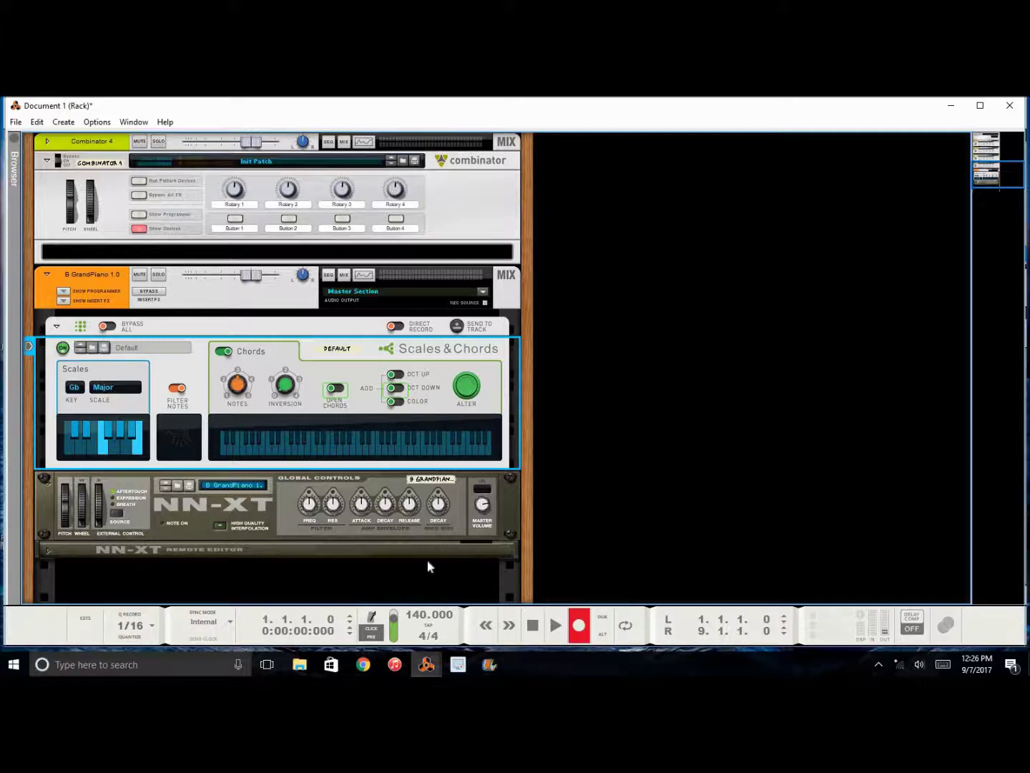
click(401, 388)
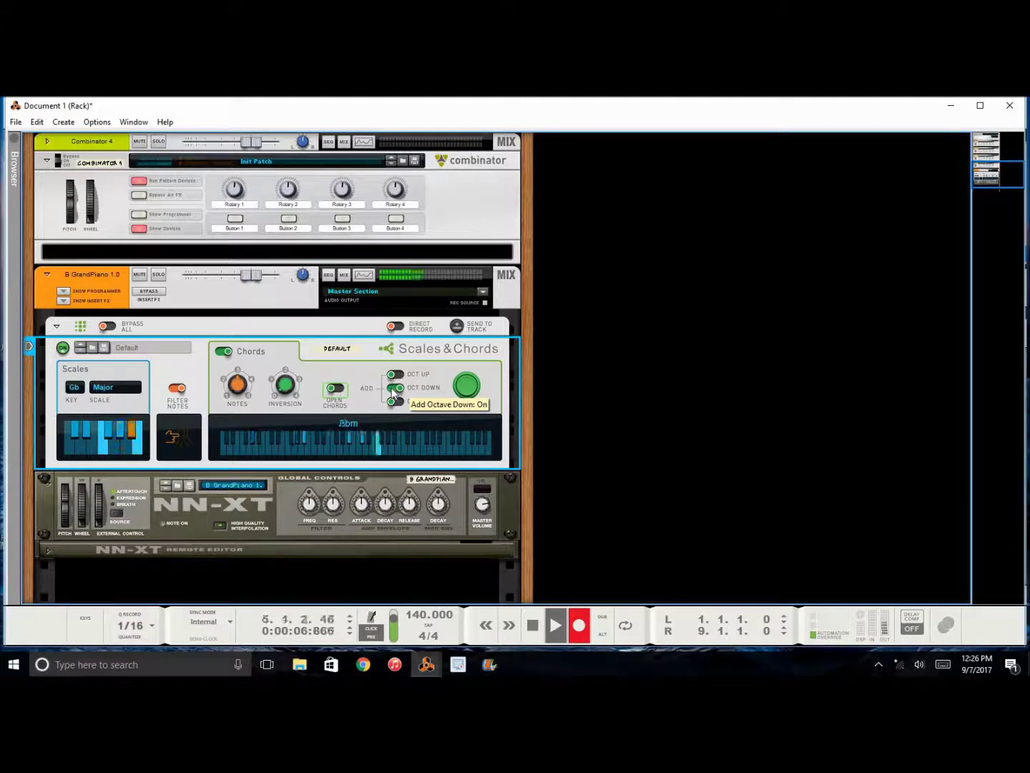
click(395, 390)
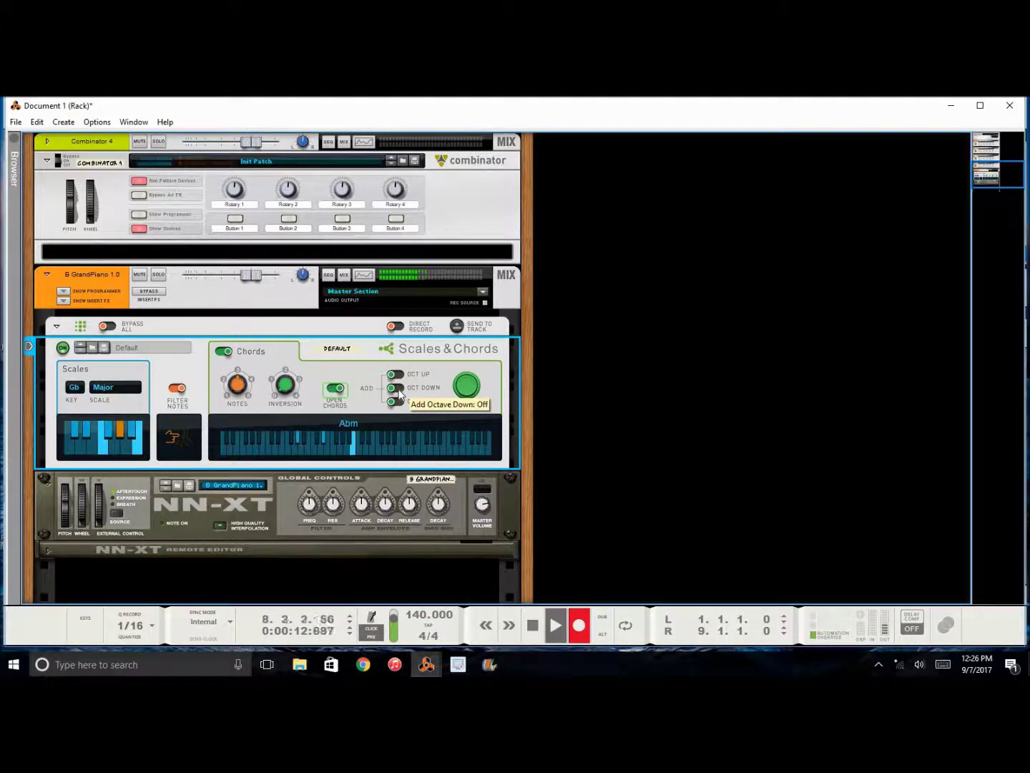
click(532, 625)
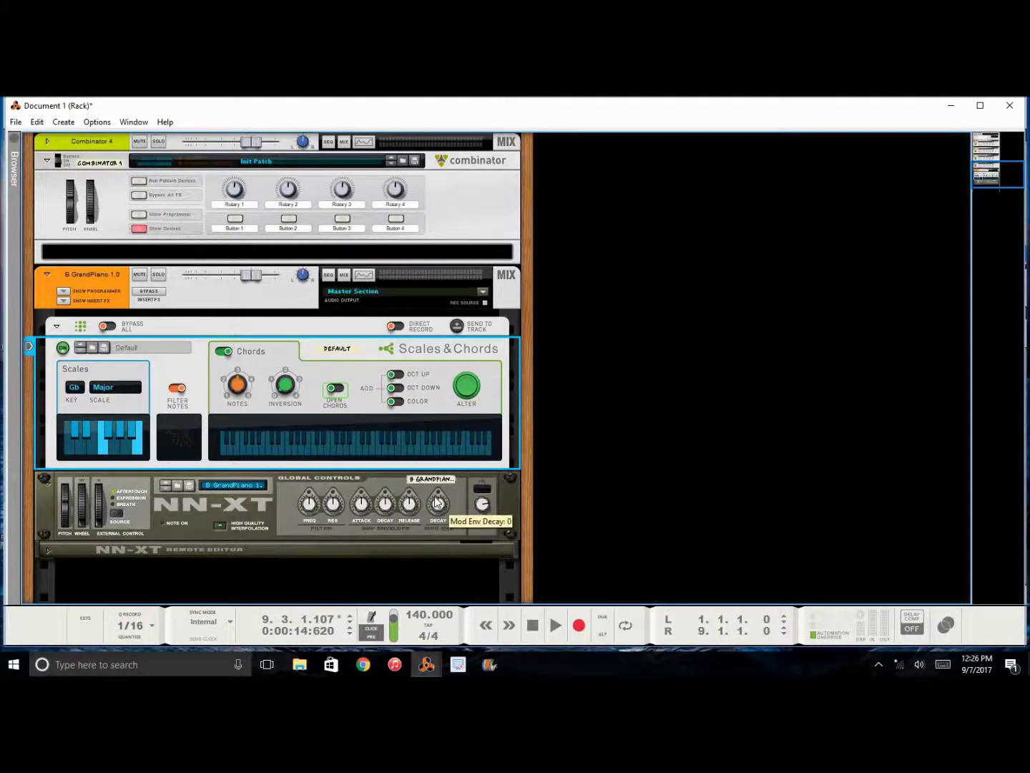
Play back the progression from the start to hear the recorded Add Octave Down automation, and stop playback.
key(KP_0)
key(space)
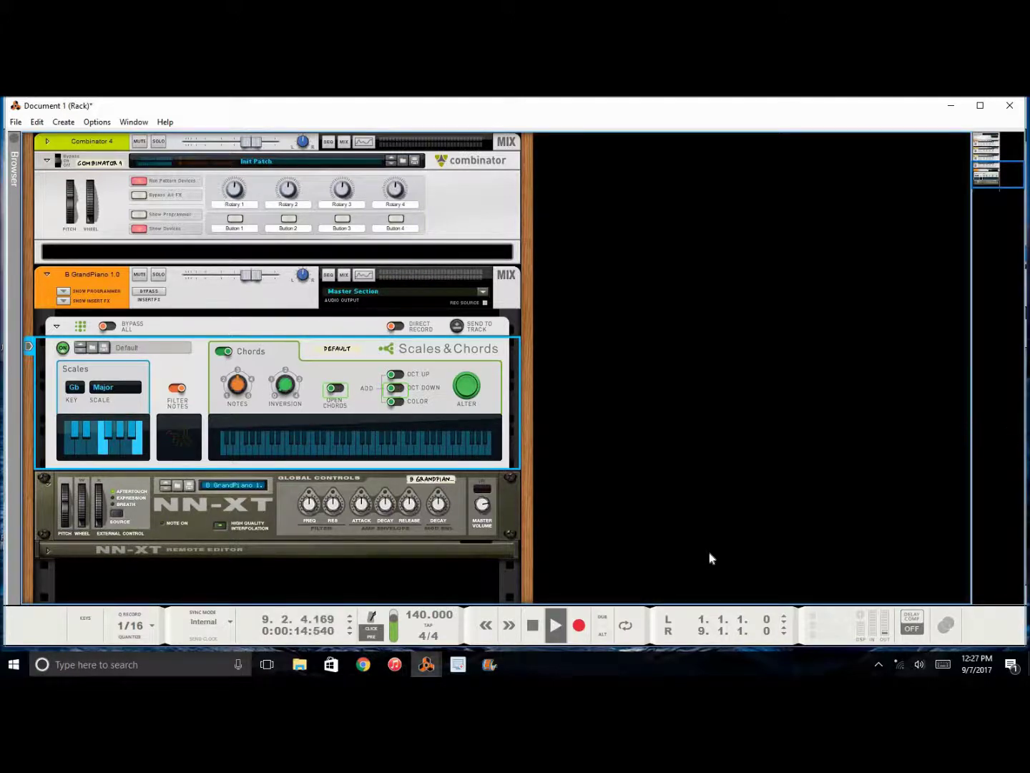
click(532, 625)
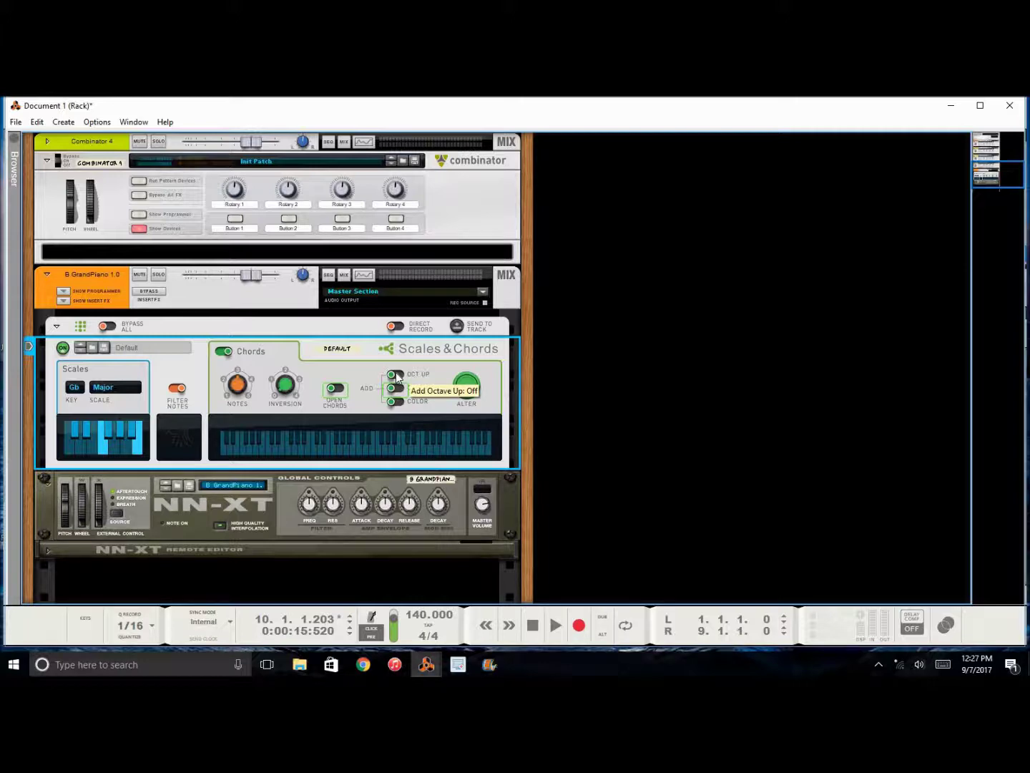
Audition Add Octave Up in Scales & Chords by toggling it during playback, and leave it switched off.
key(space)
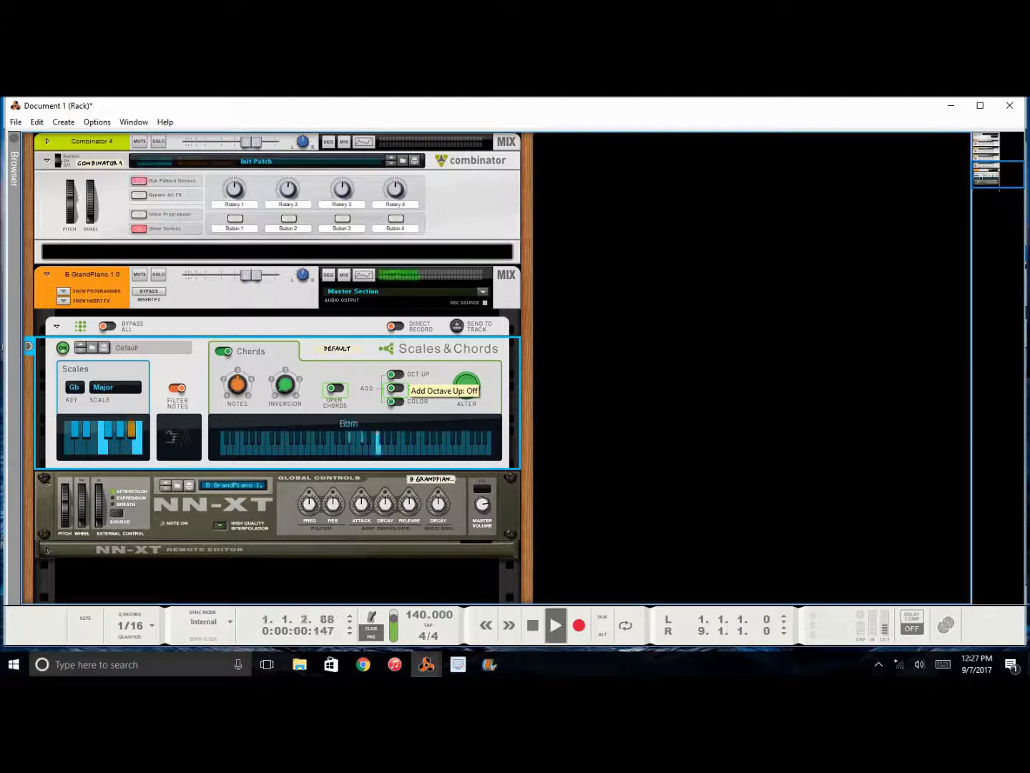
click(397, 376)
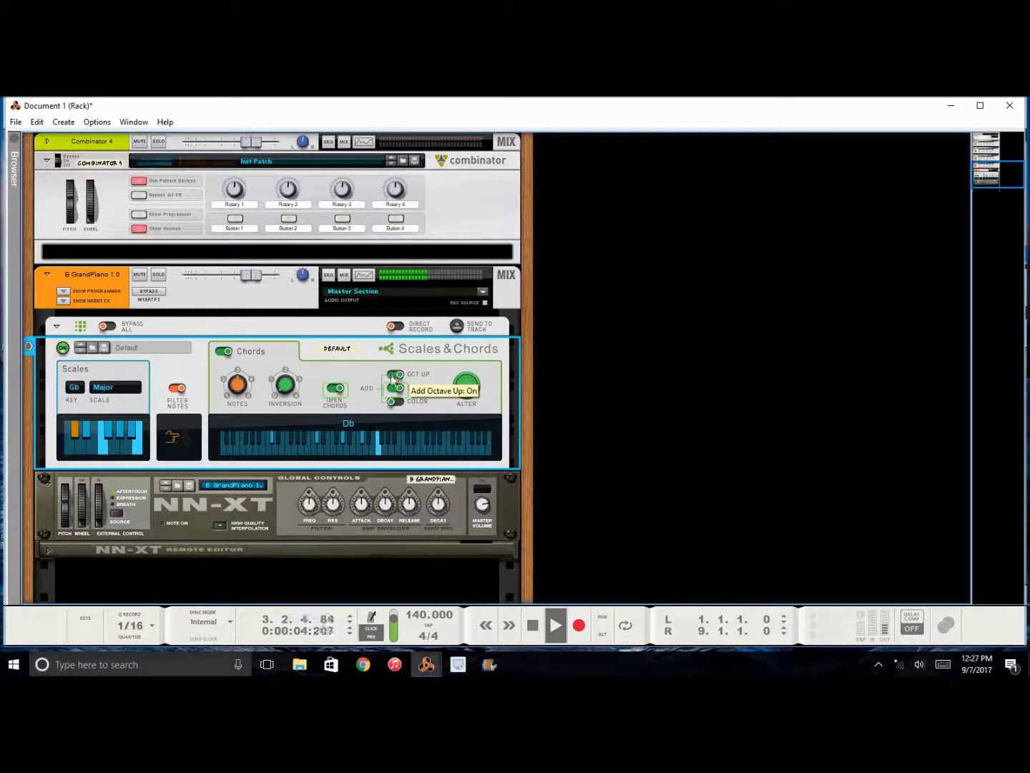
click(394, 377)
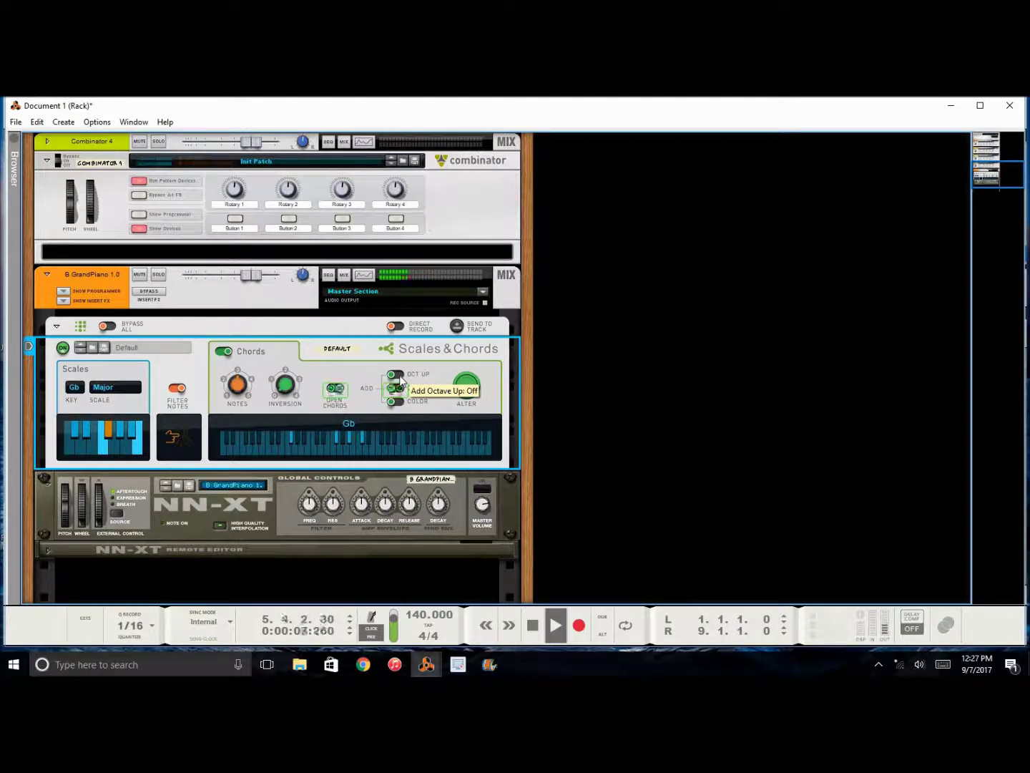
click(399, 377)
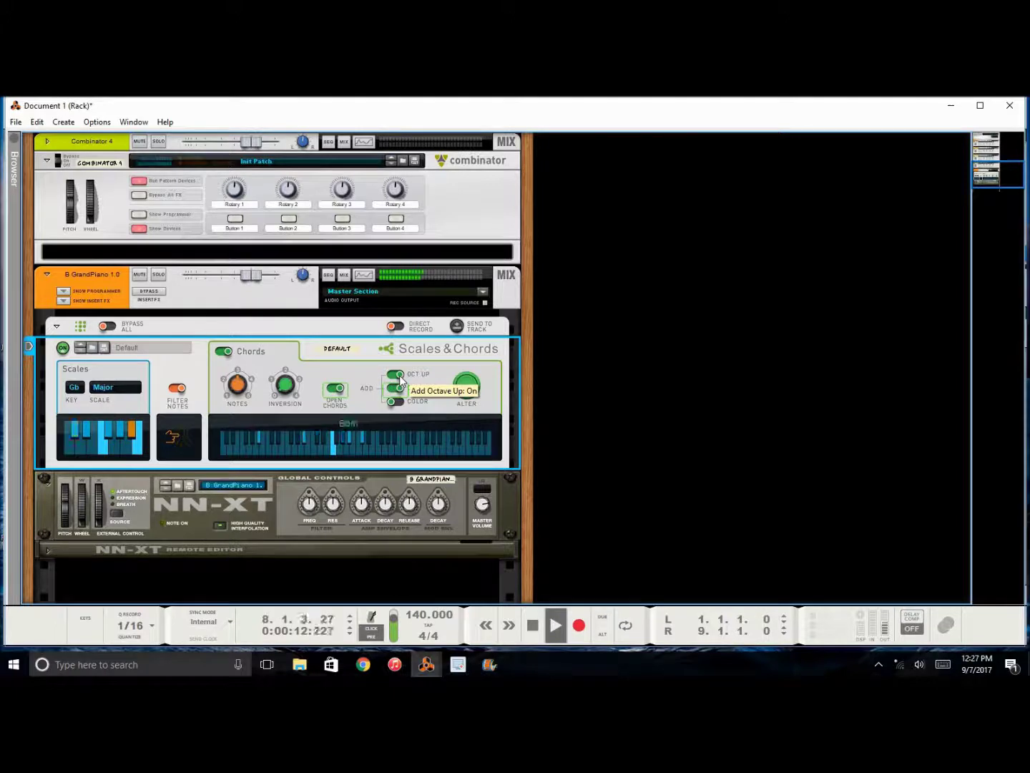
click(396, 376)
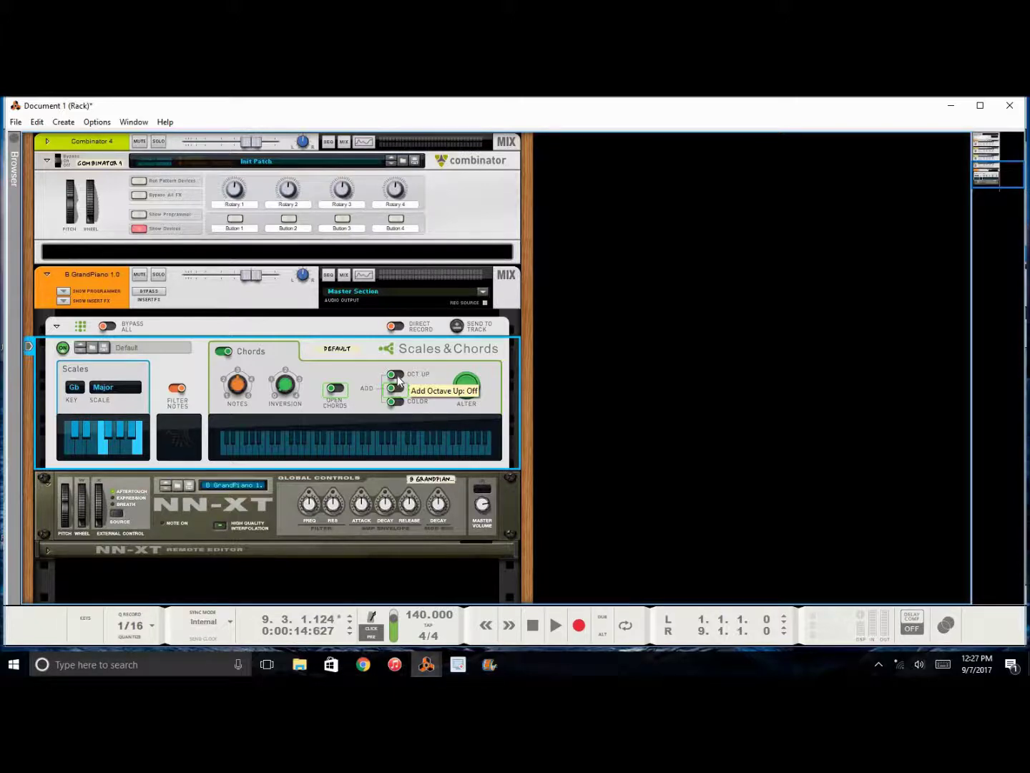
Record automation of the Add Octave Up switch in Scales & Chords through the progression and play the result back.
key(ctrl+Return)
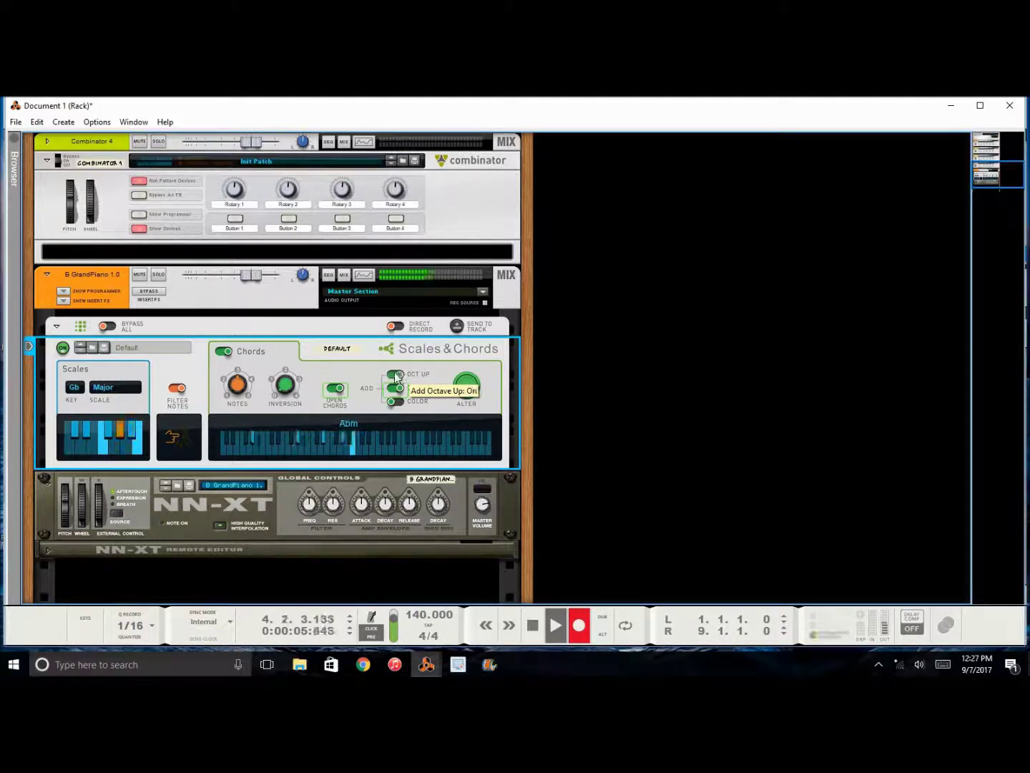
click(400, 379)
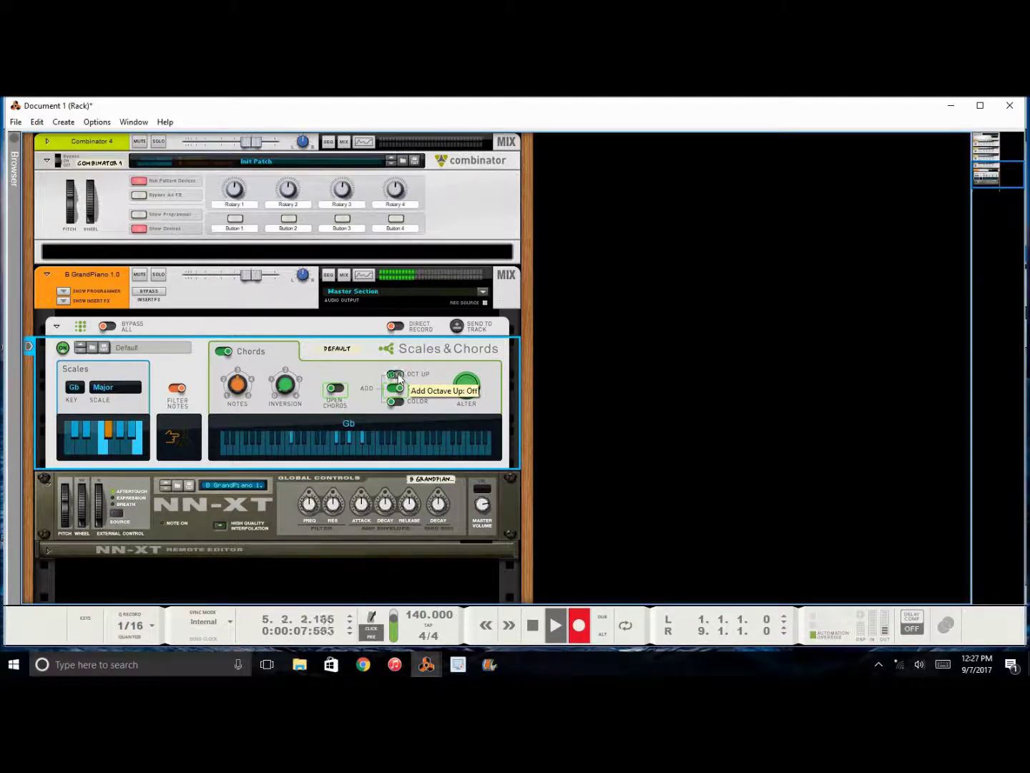
click(400, 379)
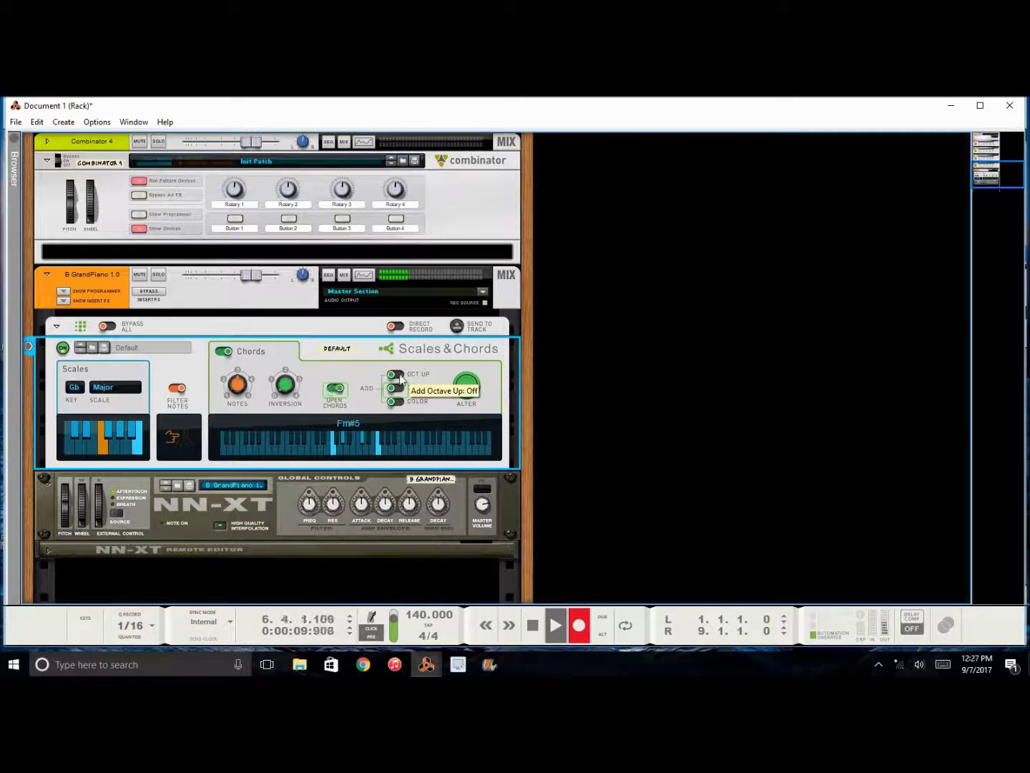
click(400, 378)
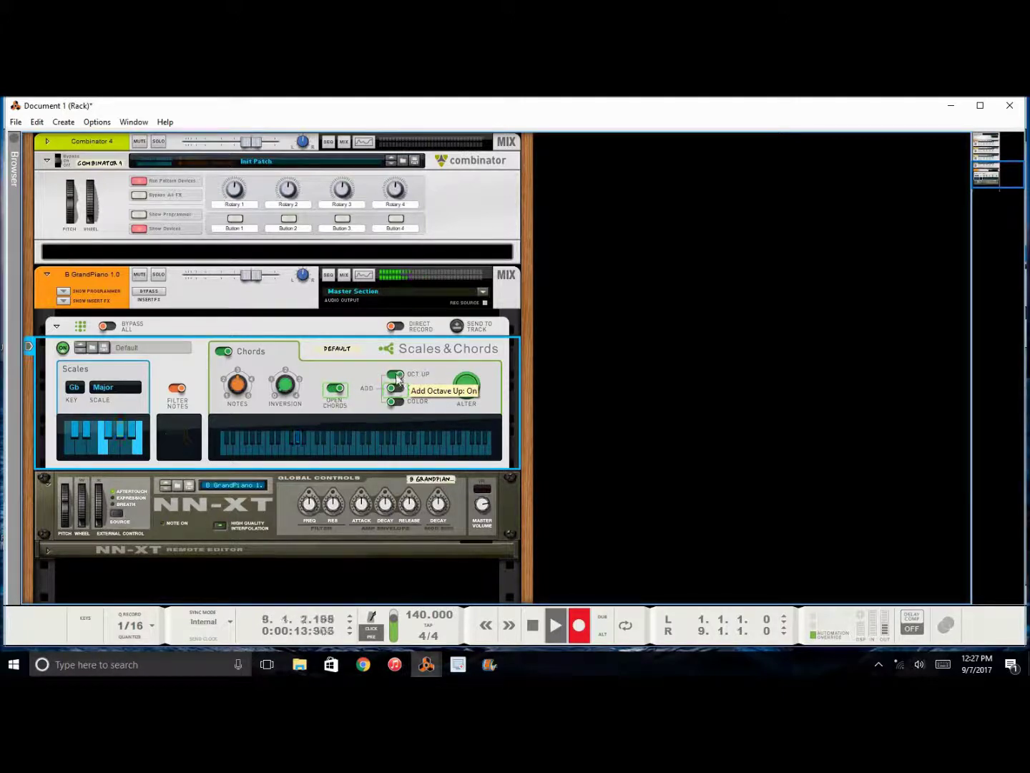
click(531, 624)
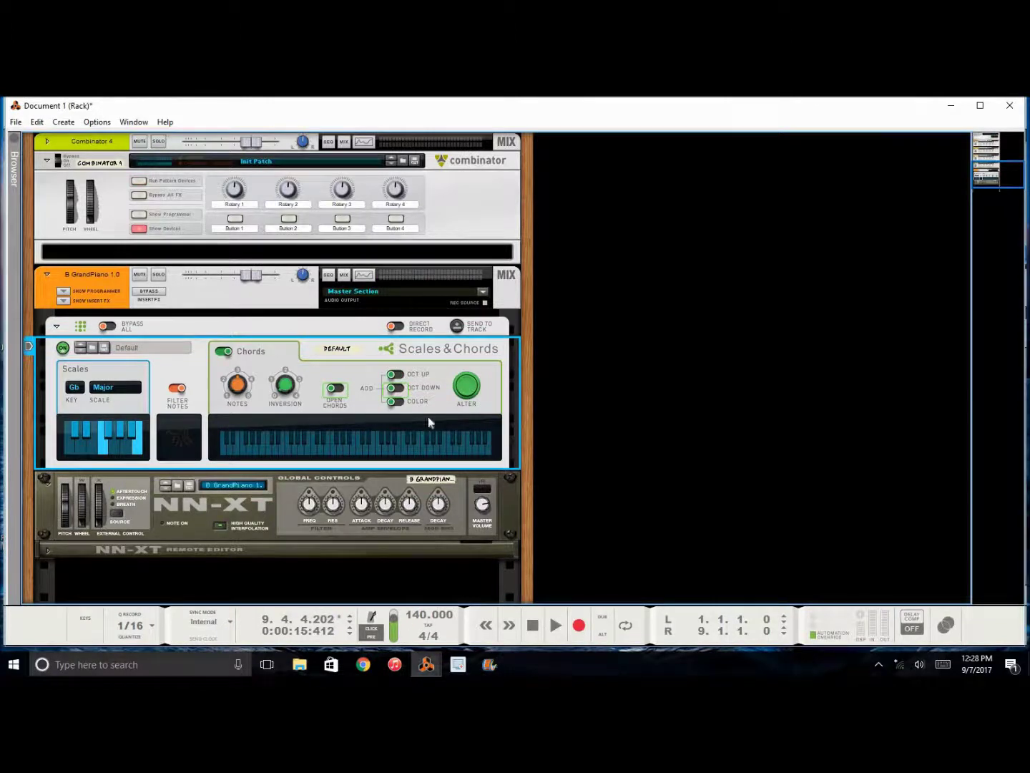
key(space)
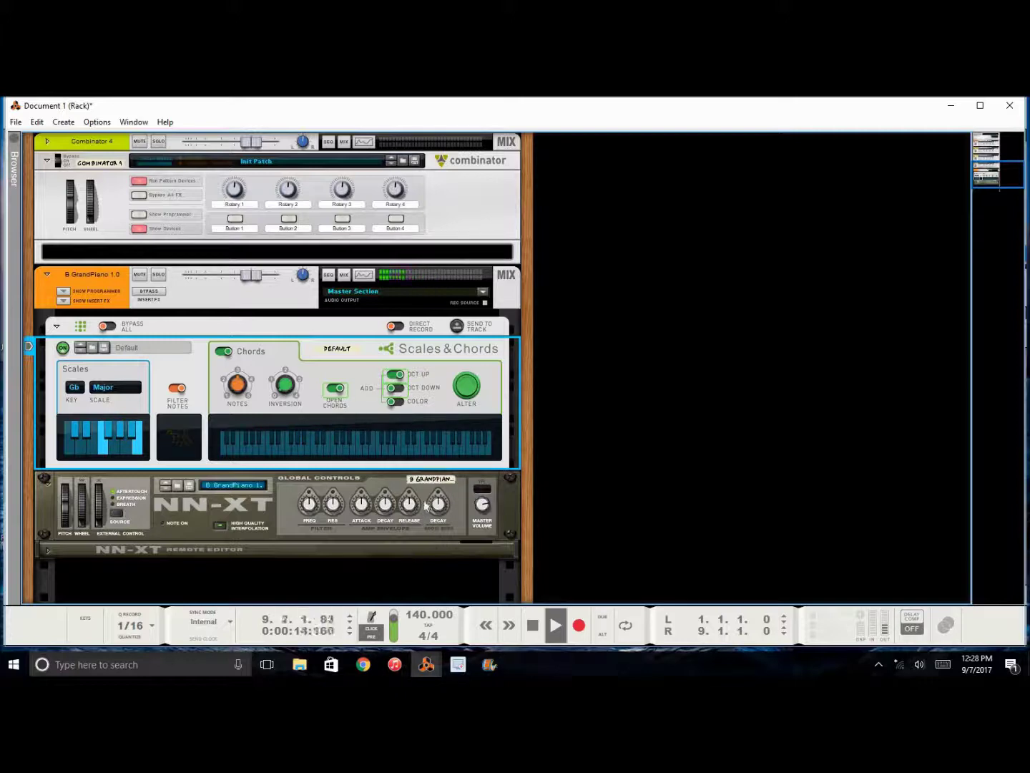
key(space)
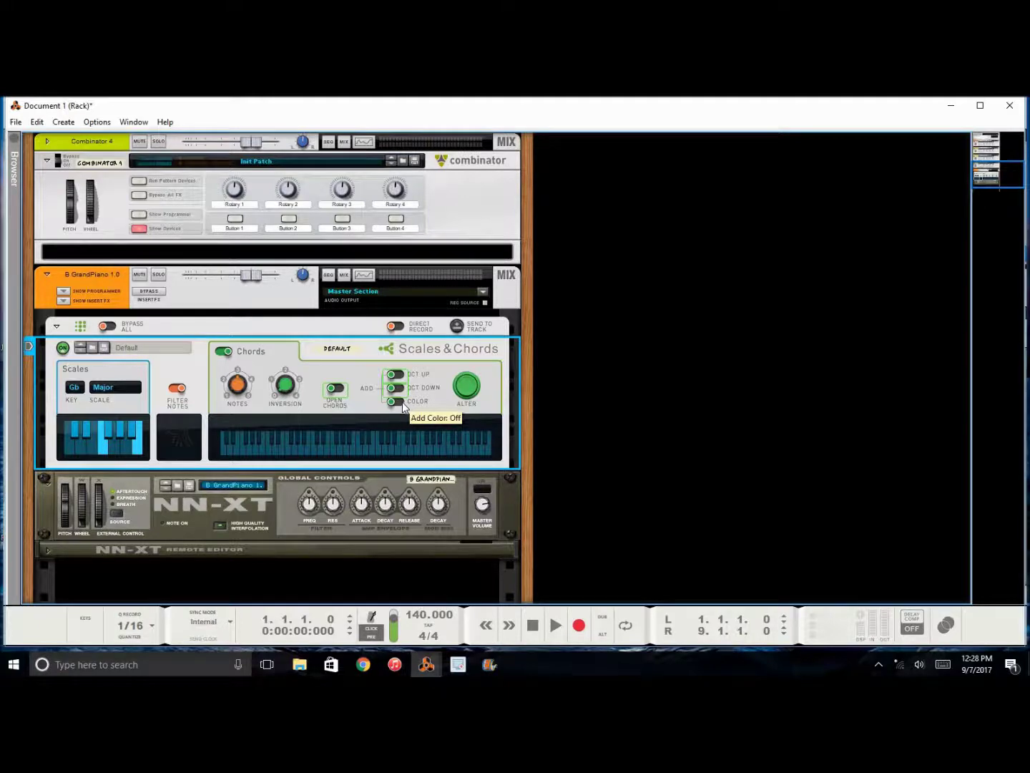
Audition Add Color in Scales & Chords by toggling it during playback, leave it switched off and stop playback.
key(space)
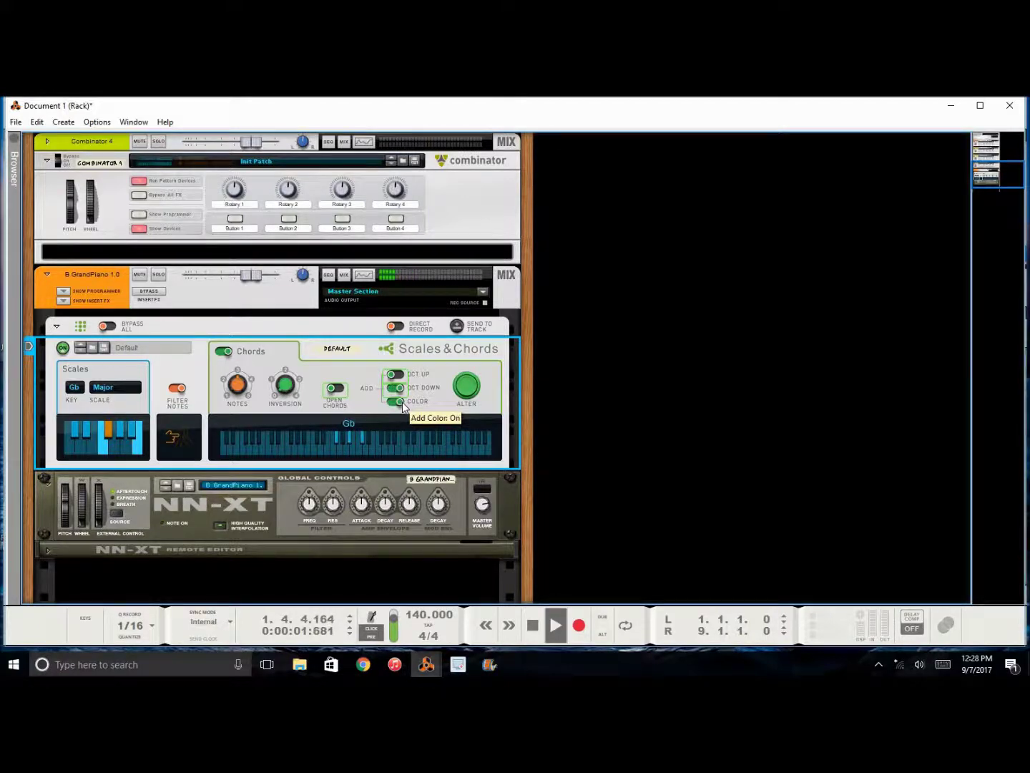
click(395, 402)
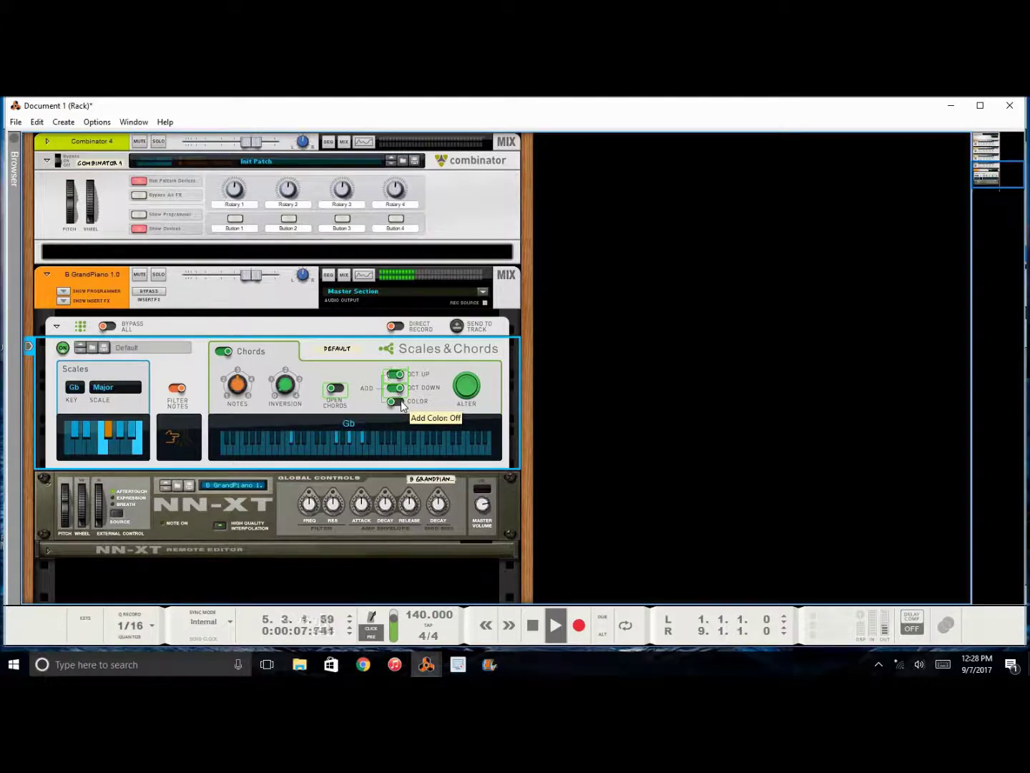
click(396, 403)
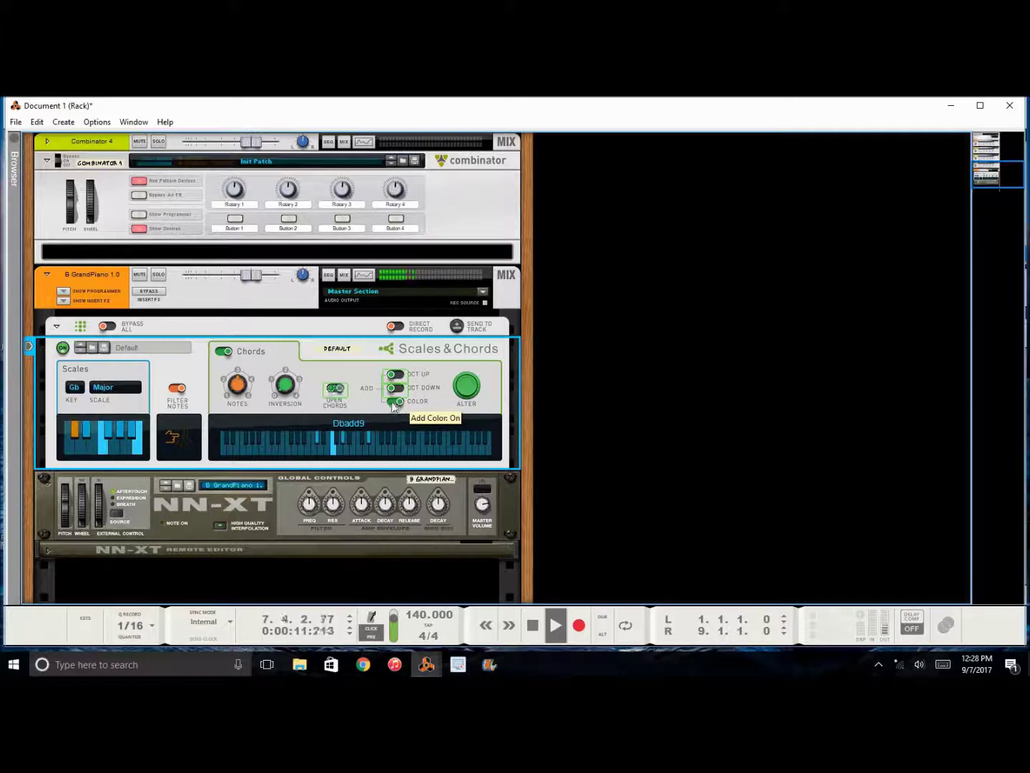
click(395, 402)
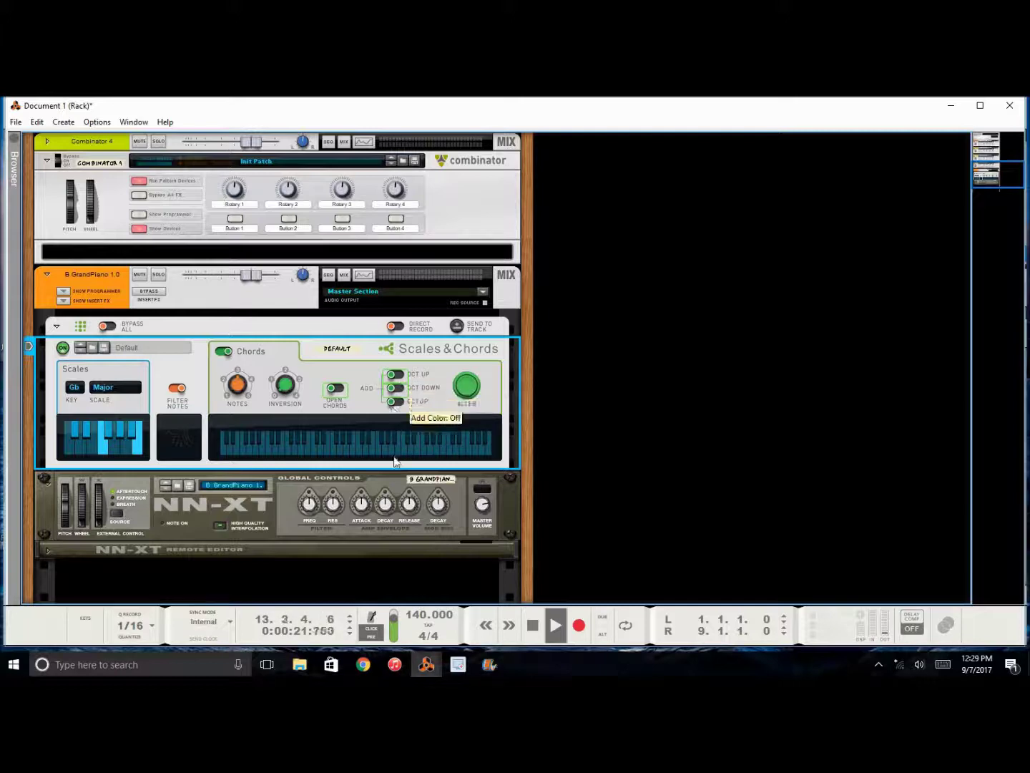
key(space)
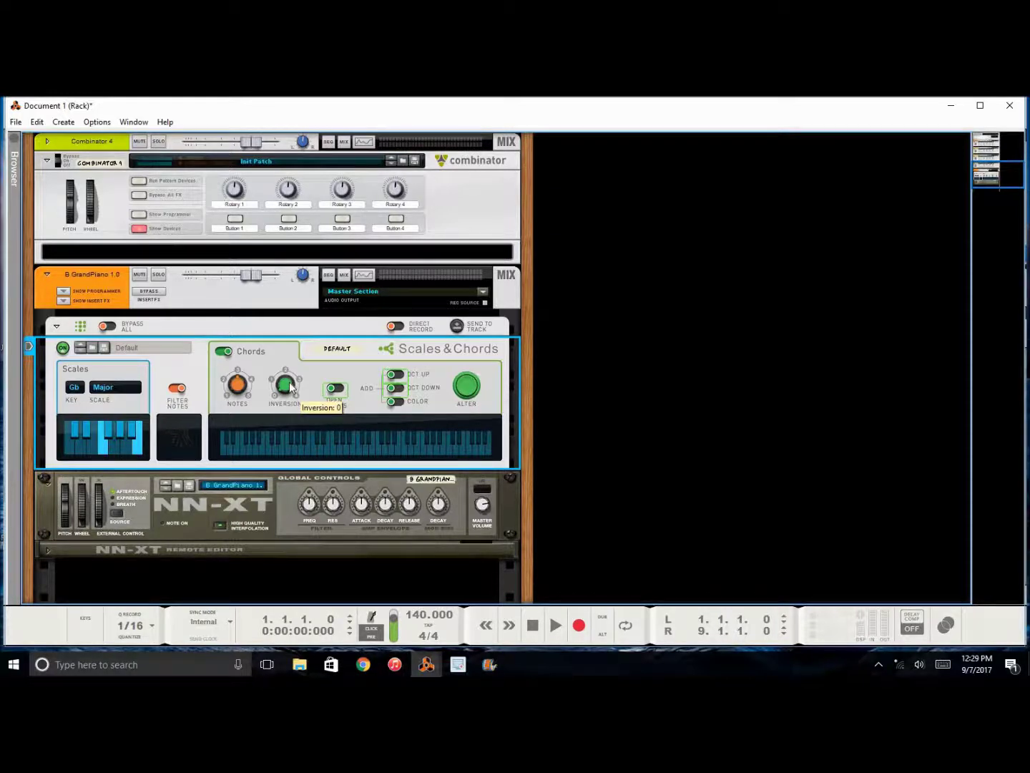
Audition the Inversion setting in Scales & Chords by varying it during playback, stop, and set it to 0.
key(space)
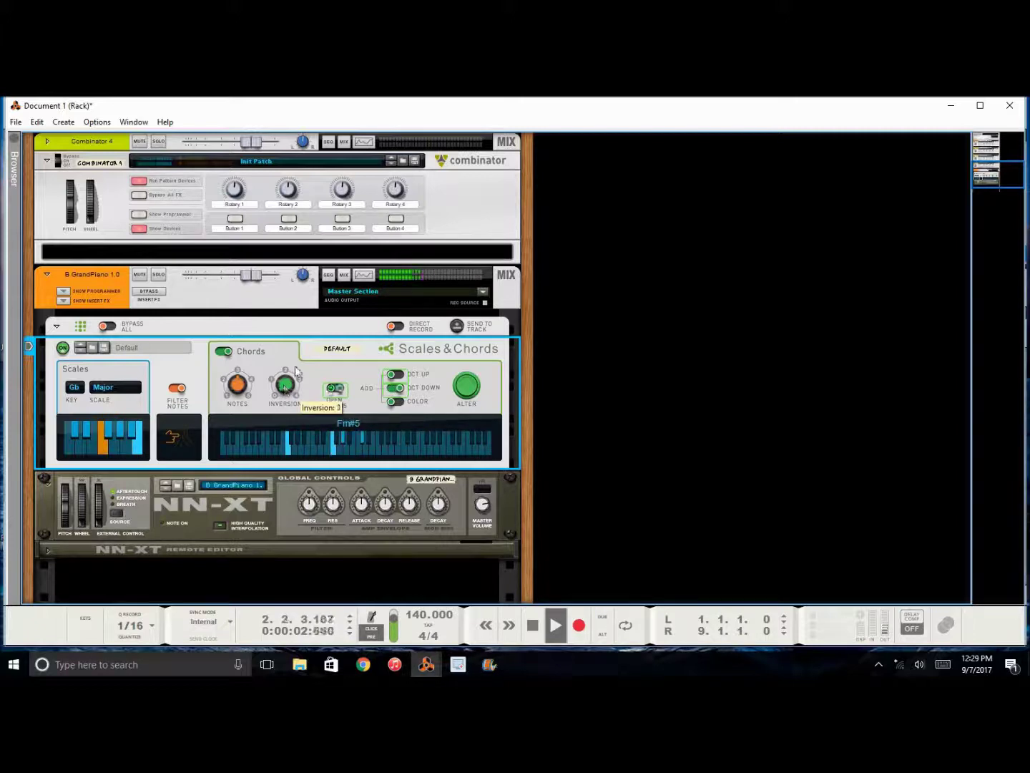
drag(287, 386, 288, 414)
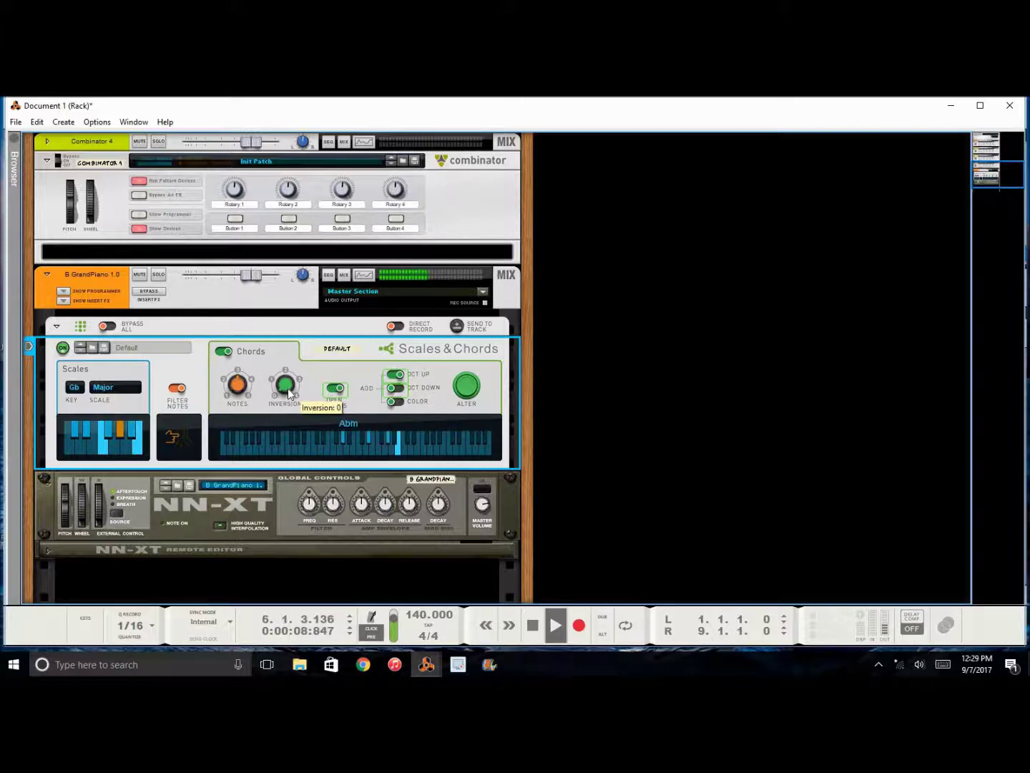
drag(288, 392, 326, 361)
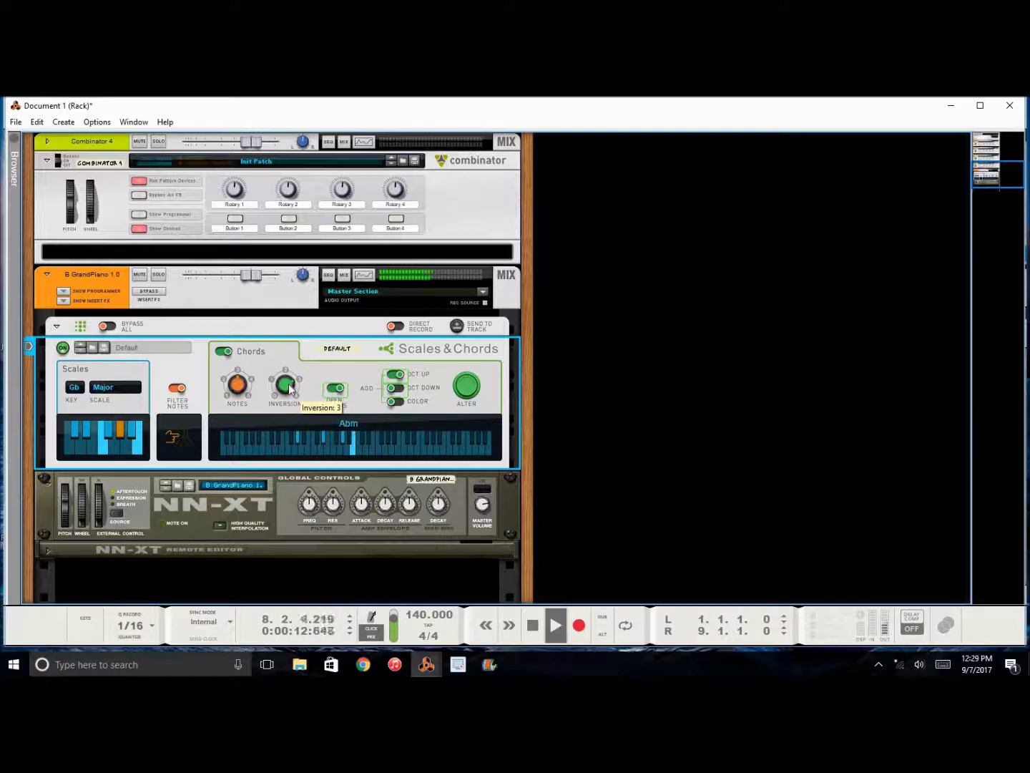
key(space)
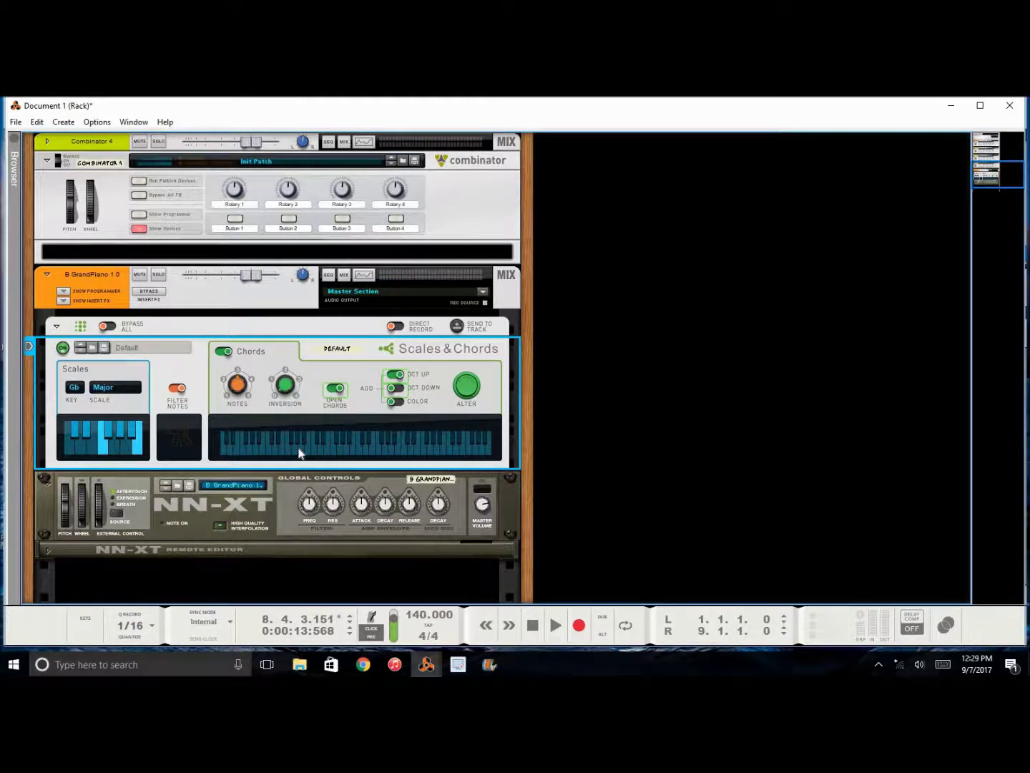
mouse_move(287, 394)
drag(281, 379, 282, 376)
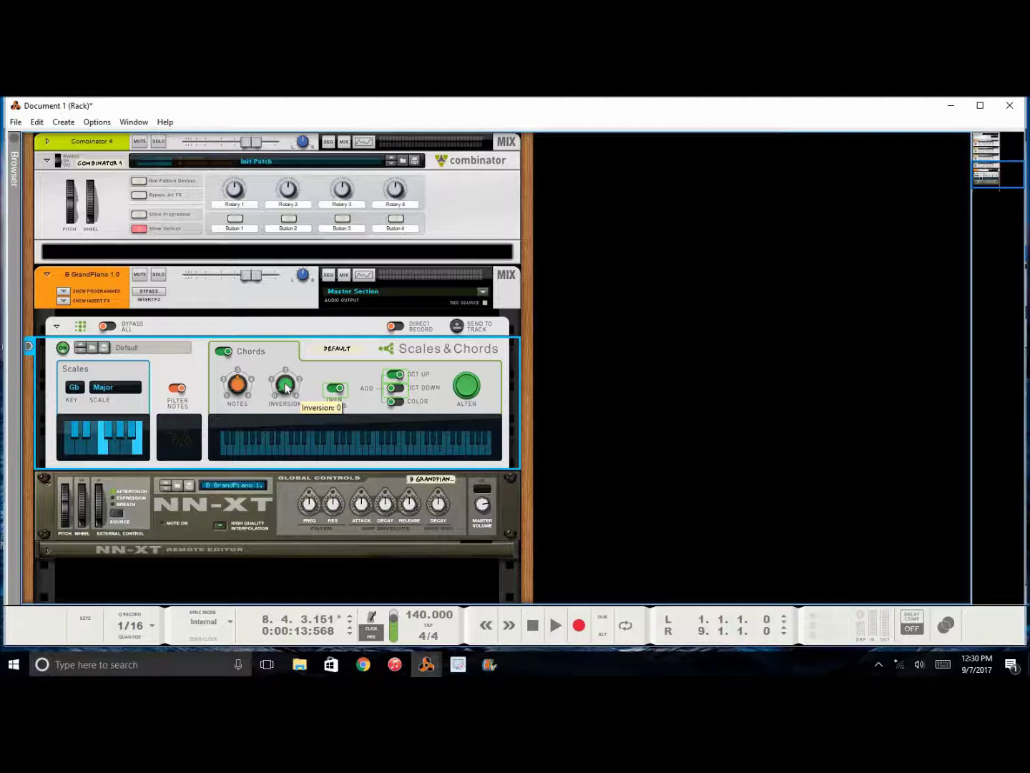
Record a first pass of Inversion automation from the start of the progression and check its lane in the sequencer.
key(KP_0)
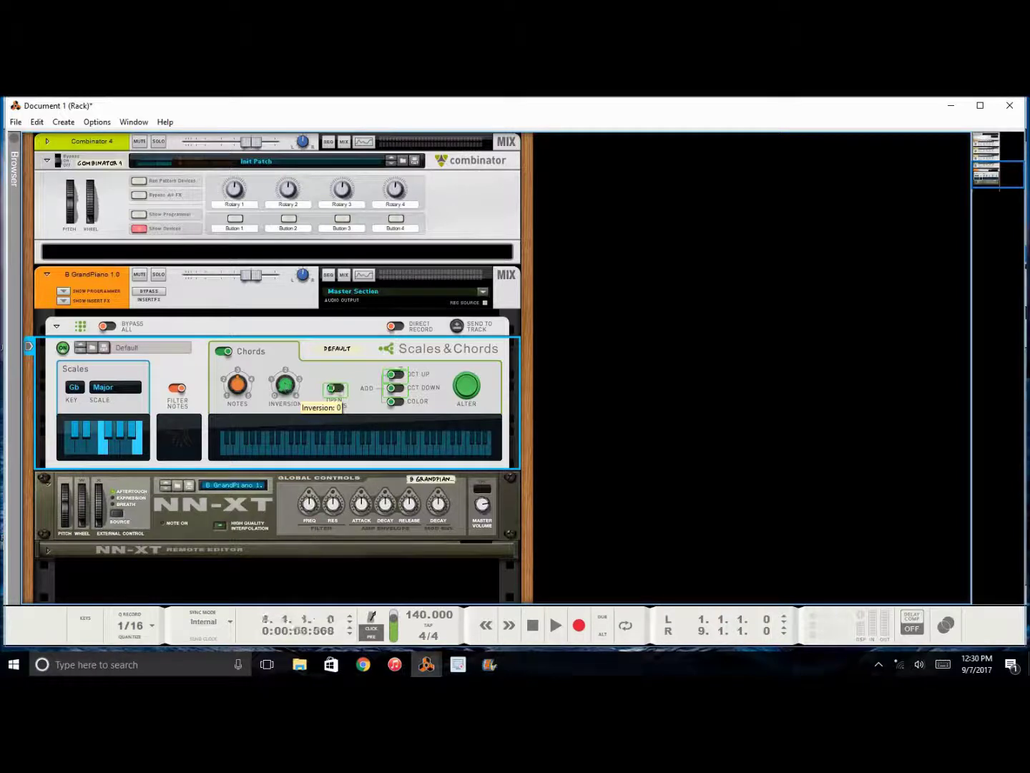
key(KP_Multiply)
key(space)
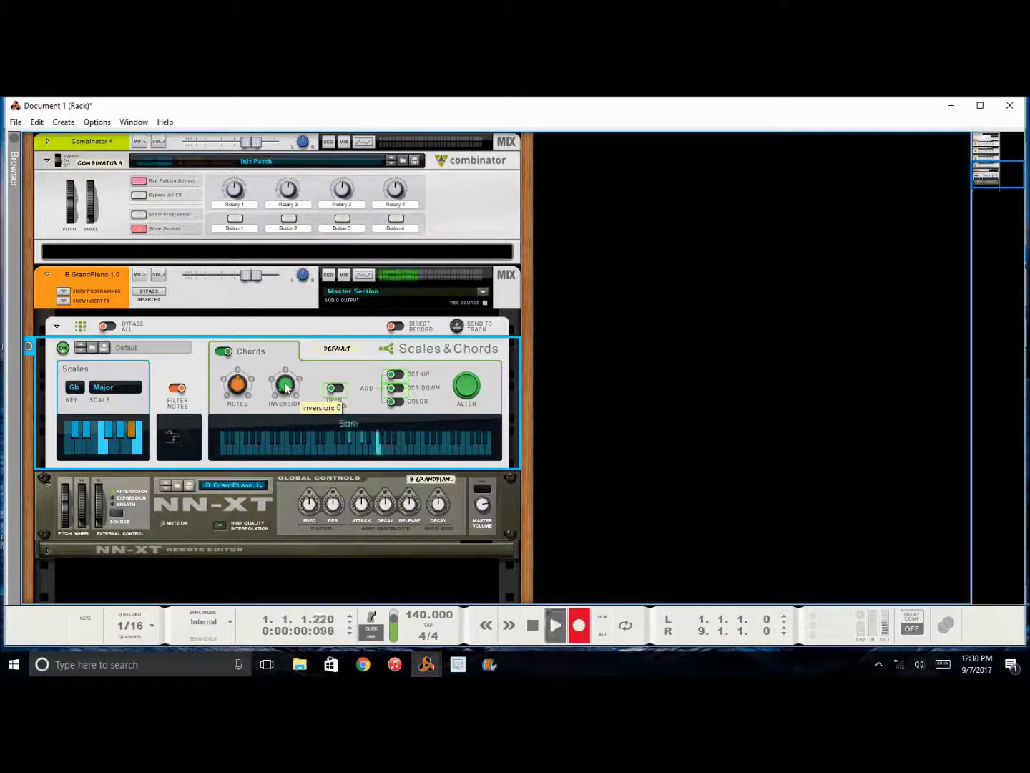
mouse_move(286, 387)
mouse_down()
mouse_move(292, 370)
mouse_move(287, 390)
mouse_up()
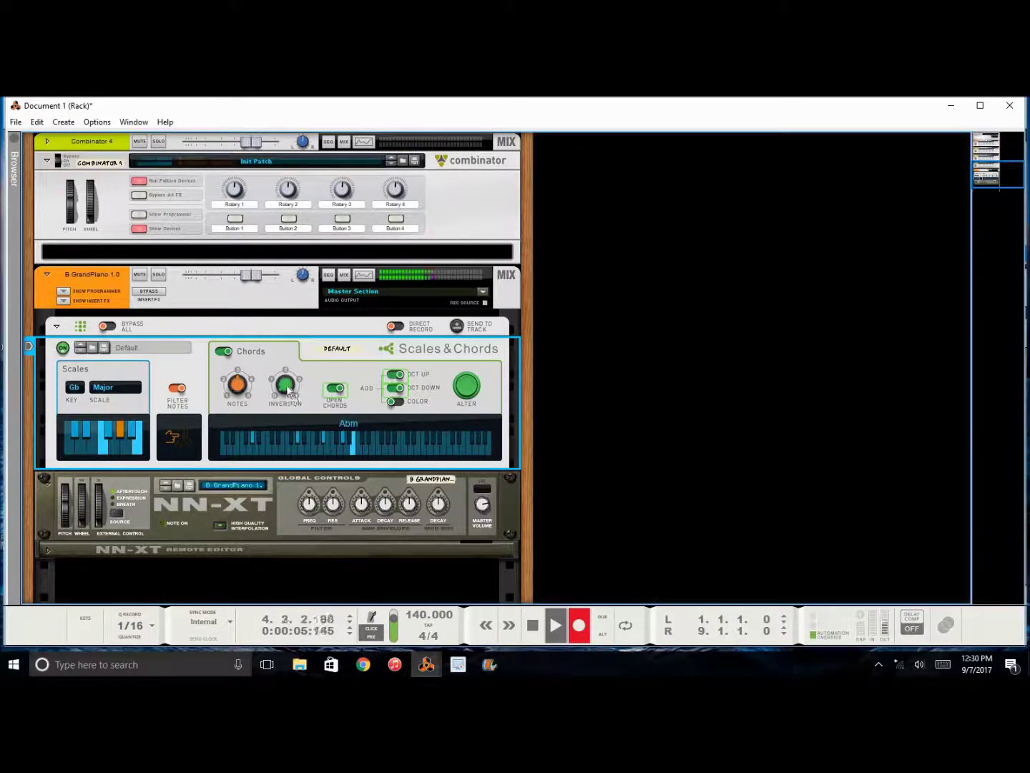
drag(287, 388, 295, 416)
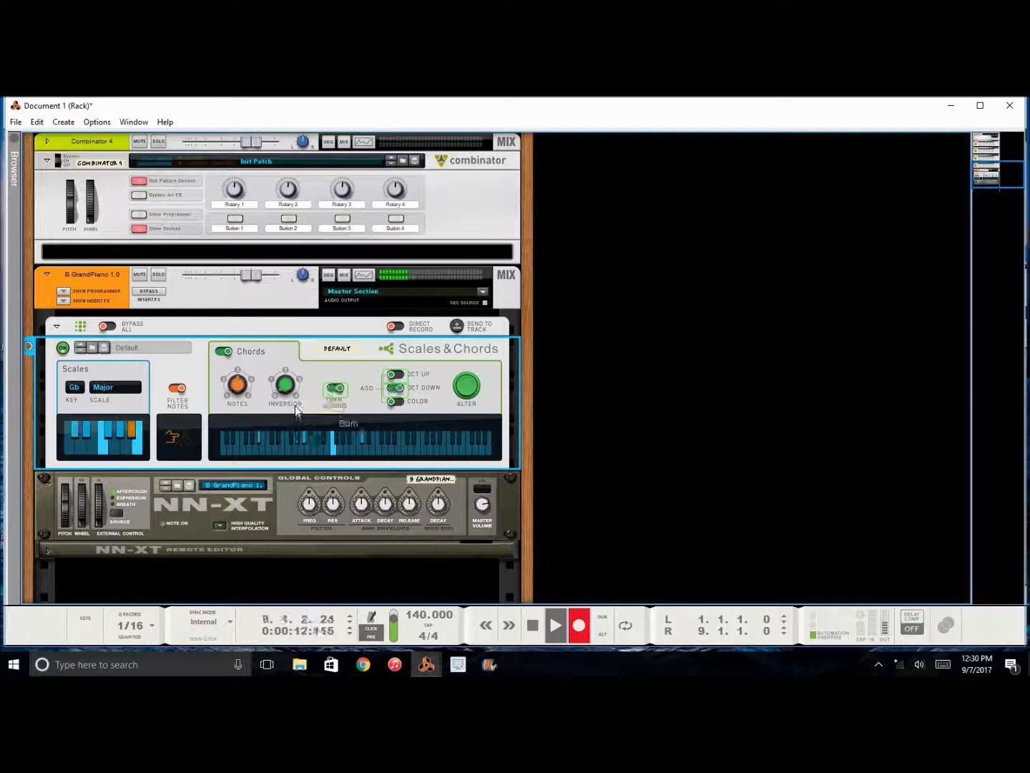
click(335, 389)
key(space)
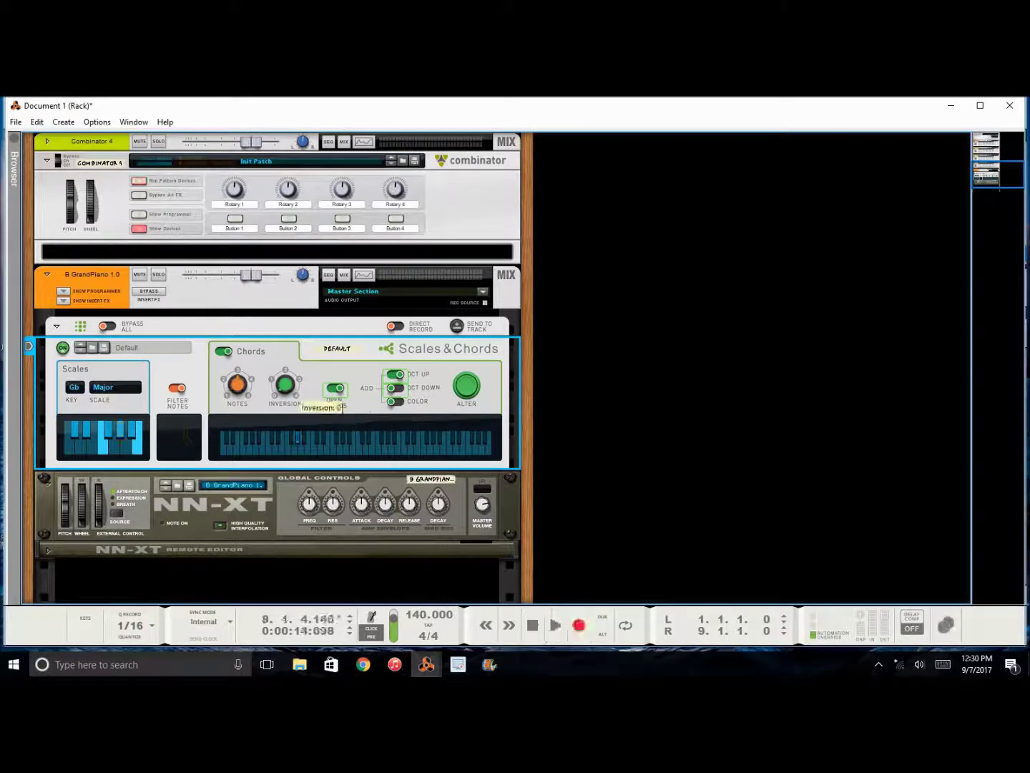
click(426, 665)
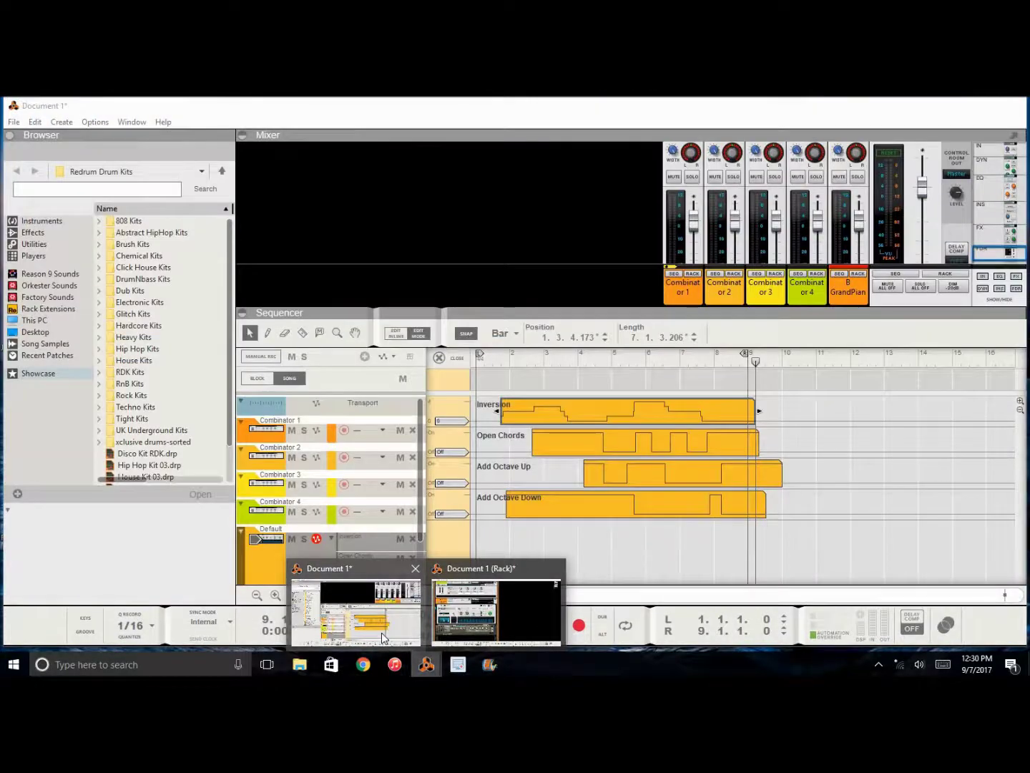
click(459, 614)
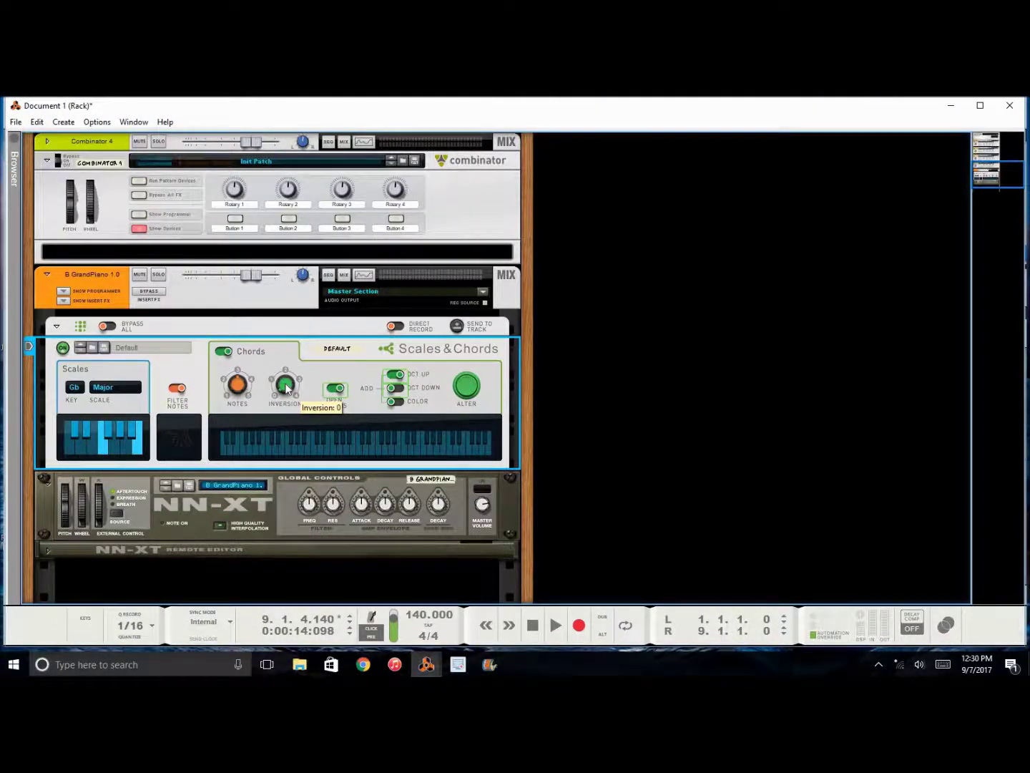
Record the Inversion automation in Scales & Chords again from the start, varying the setting through the progression.
key(Home)
key(ctrl+Return)
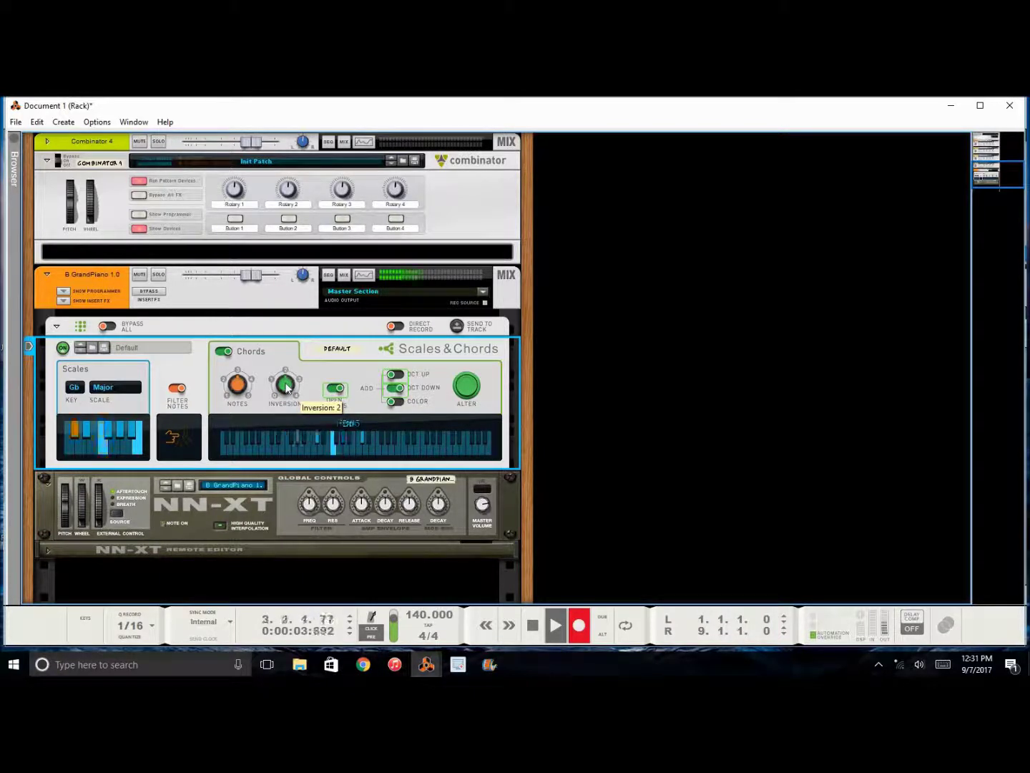
drag(287, 388, 287, 391)
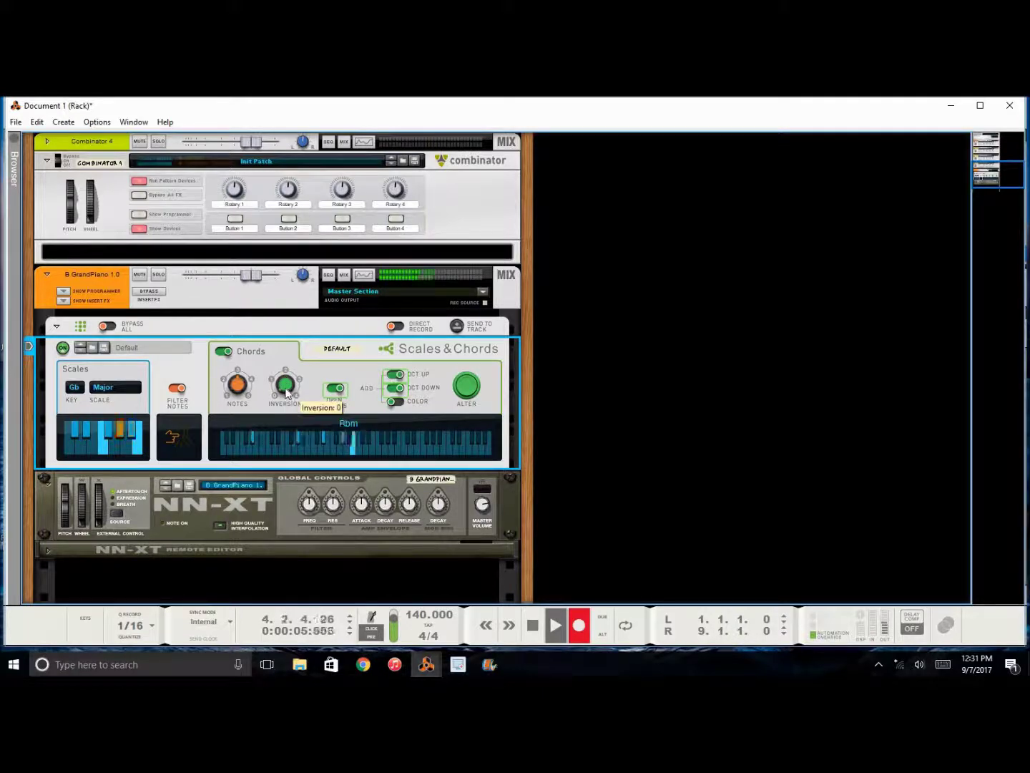
drag(288, 398, 294, 408)
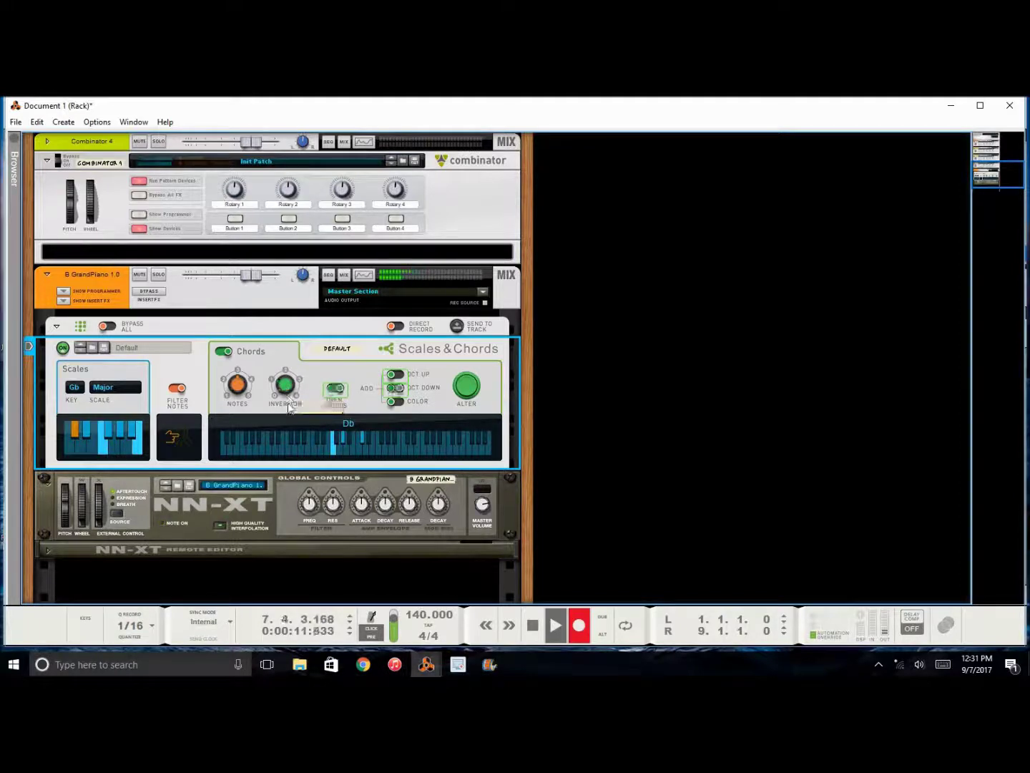
key(space)
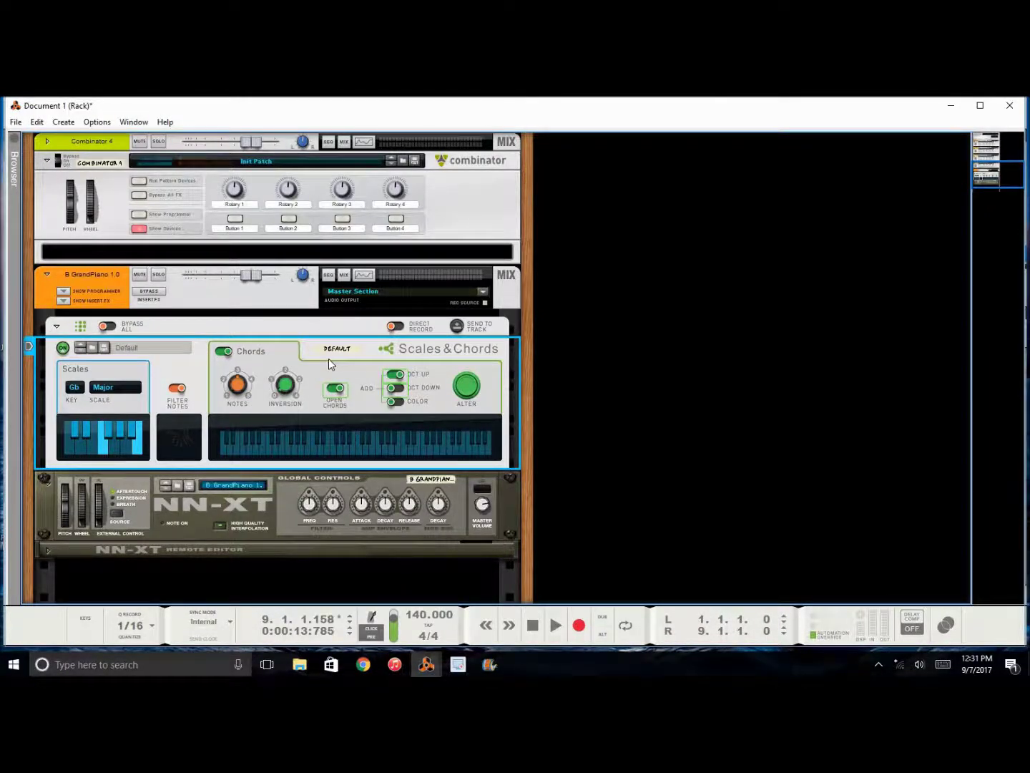
Play back the progression to hear the recorded Inversion automation, and stop playback.
key(space)
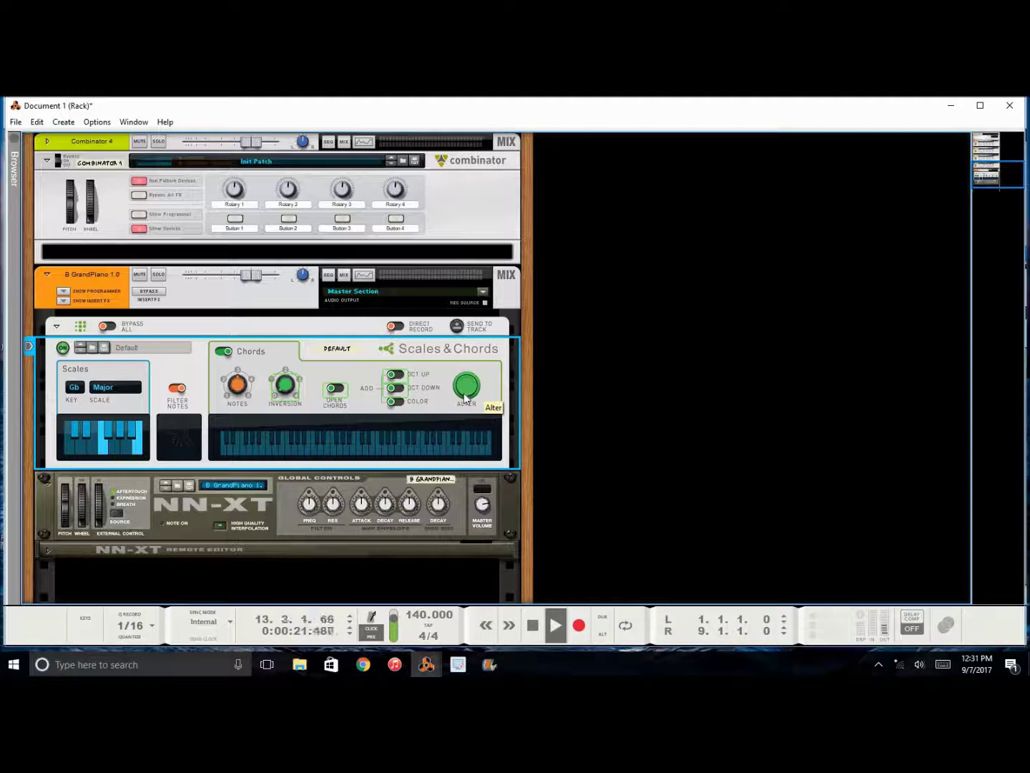
key(space)
key(space)
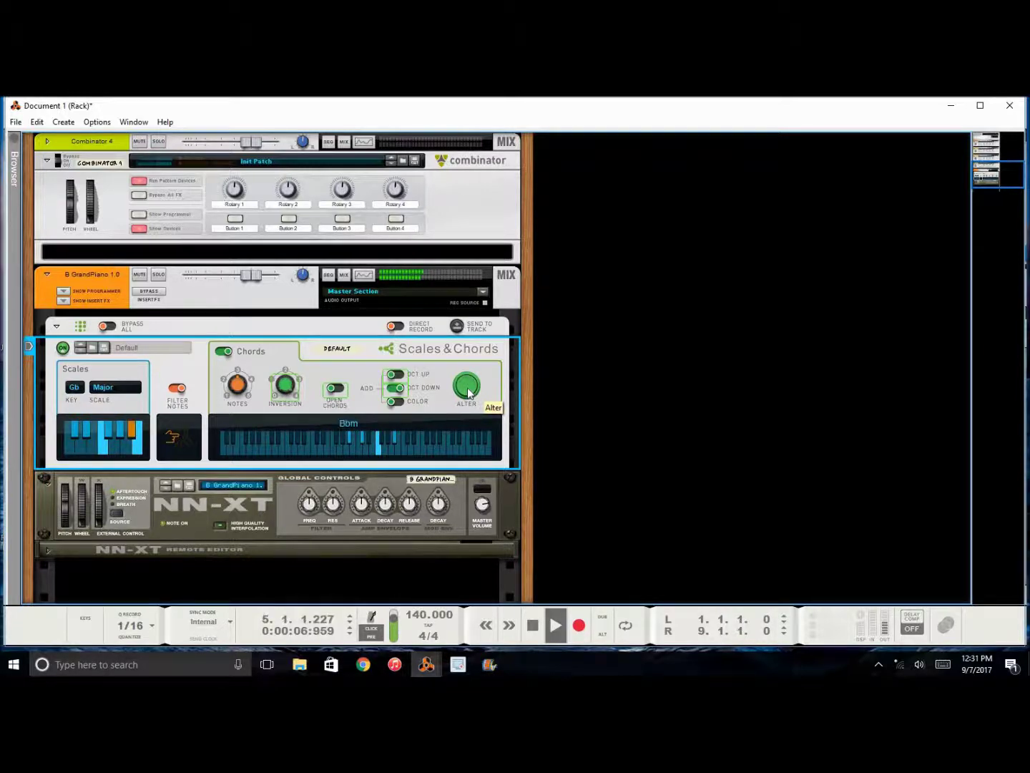
key(space)
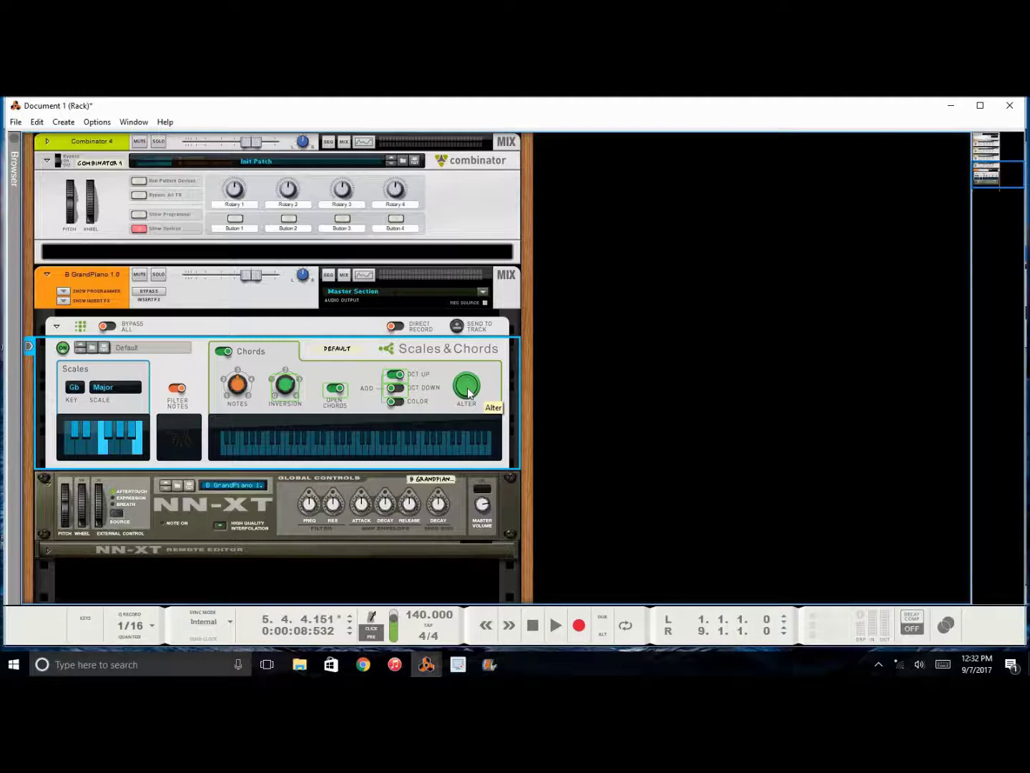
Audition different numbers of chord notes, such as 4 and 3, in Scales & Chords during playback, and stop.
key(space)
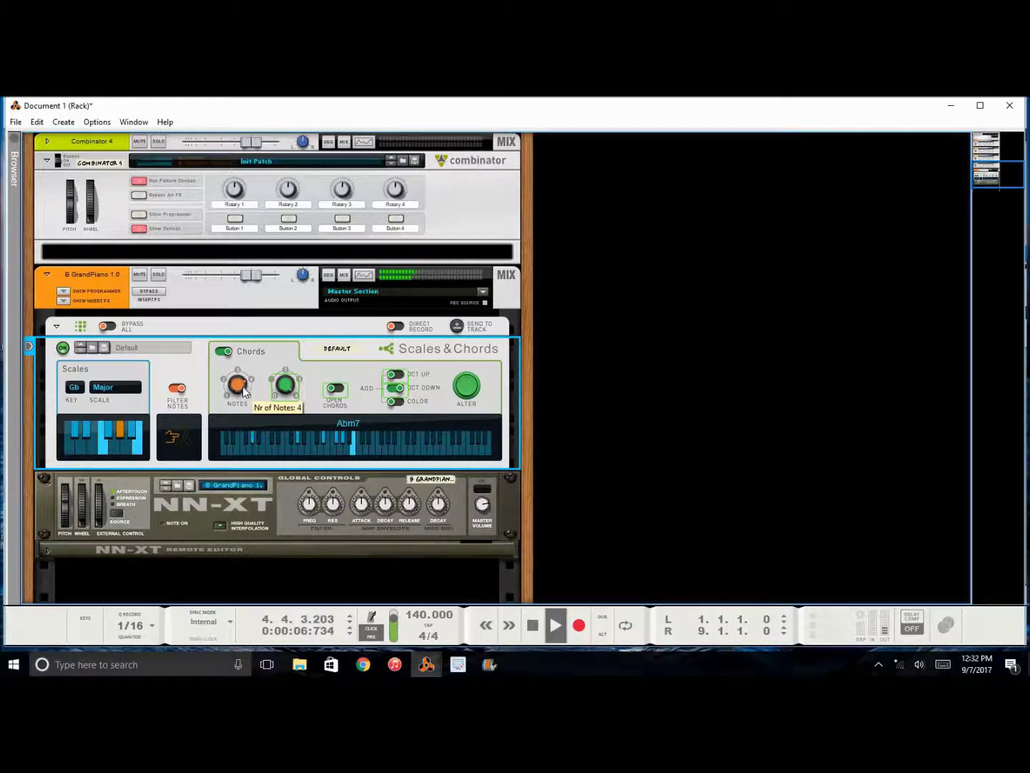
drag(244, 390, 246, 395)
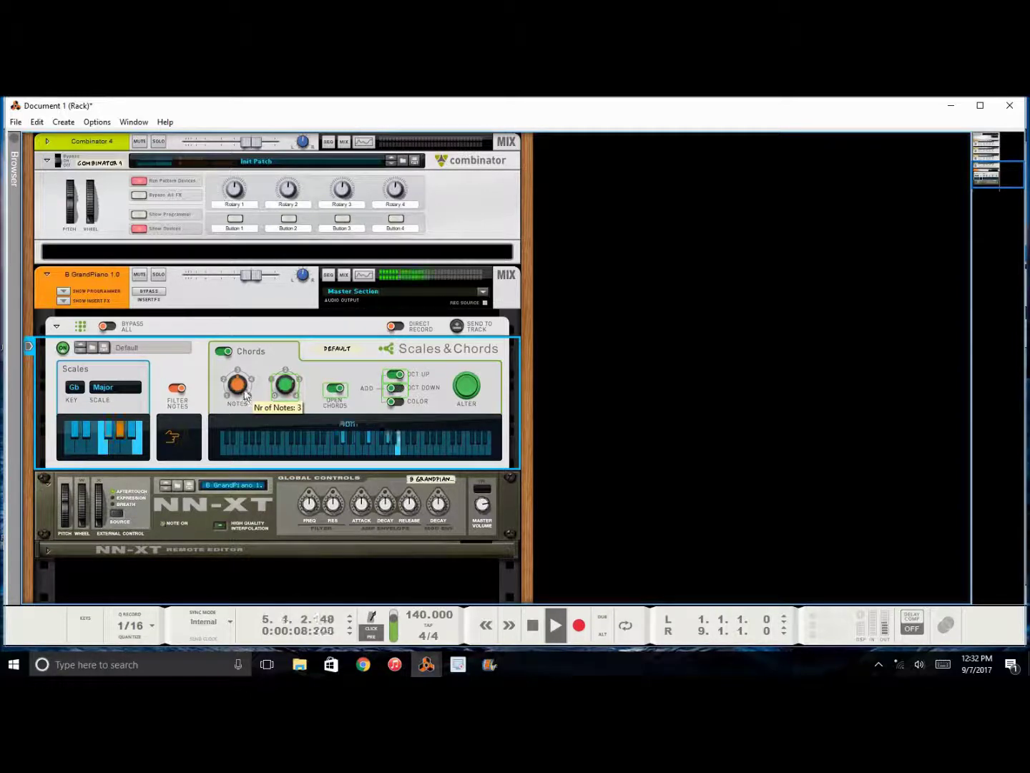
mouse_move(246, 394)
mouse_down()
mouse_move(249, 377)
mouse_move(244, 407)
mouse_up()
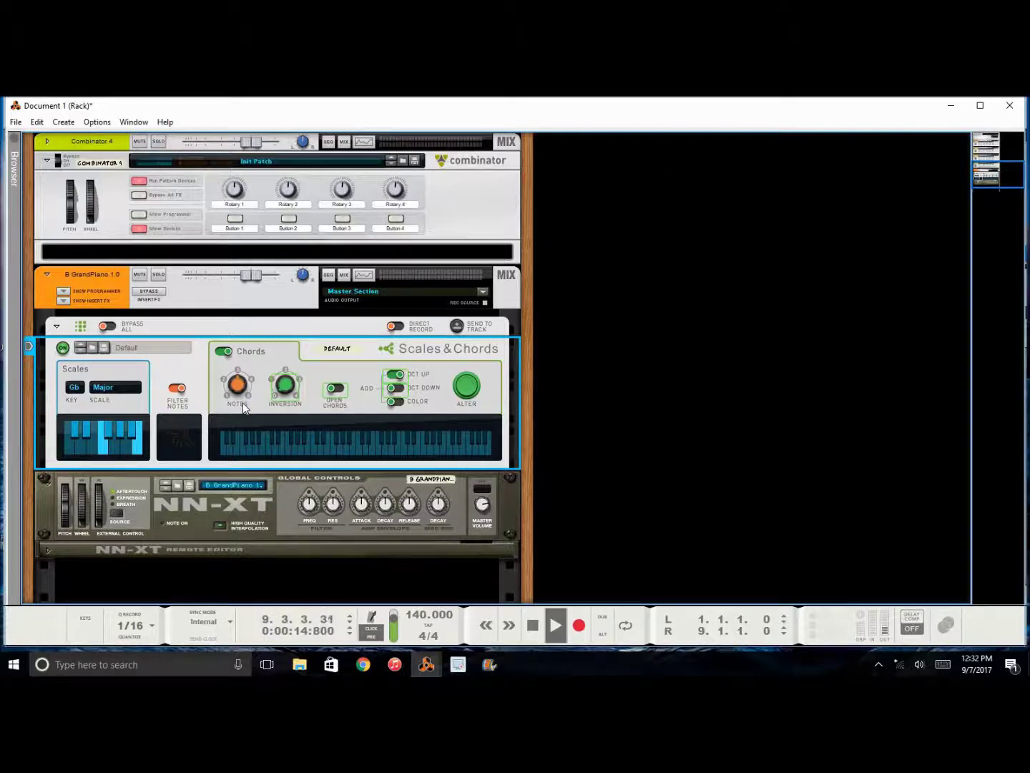
key(space)
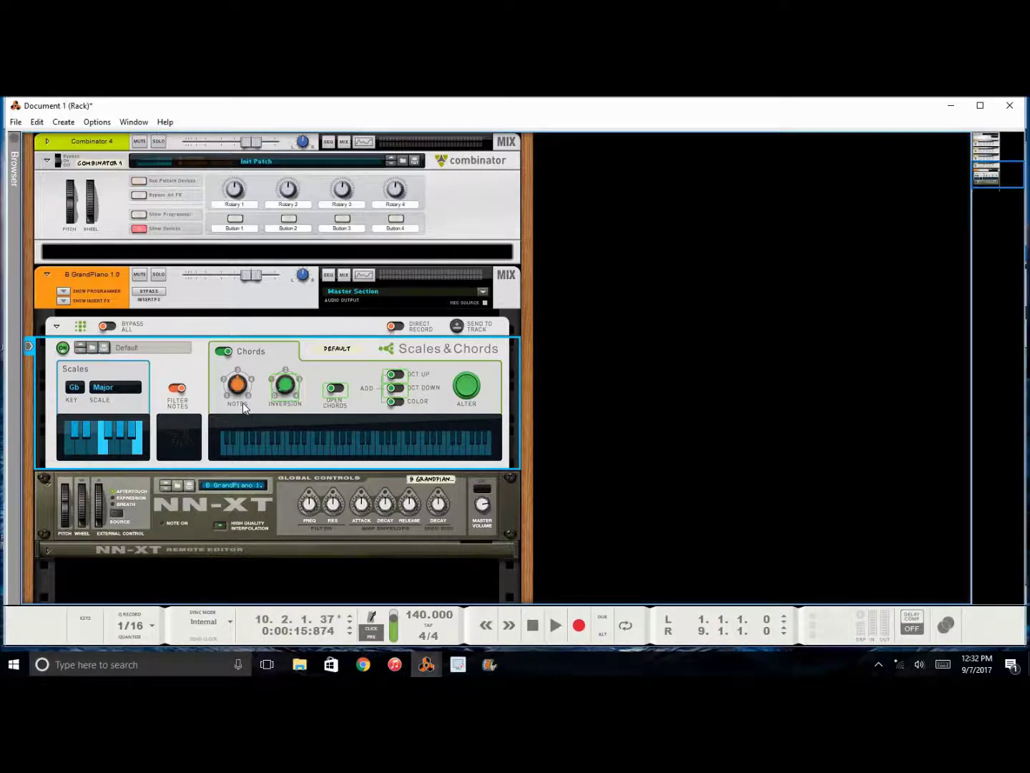
Switch to the main sequencer window and open the B GrandPiano 1.0 note clip for editing.
mouse_move(241, 387)
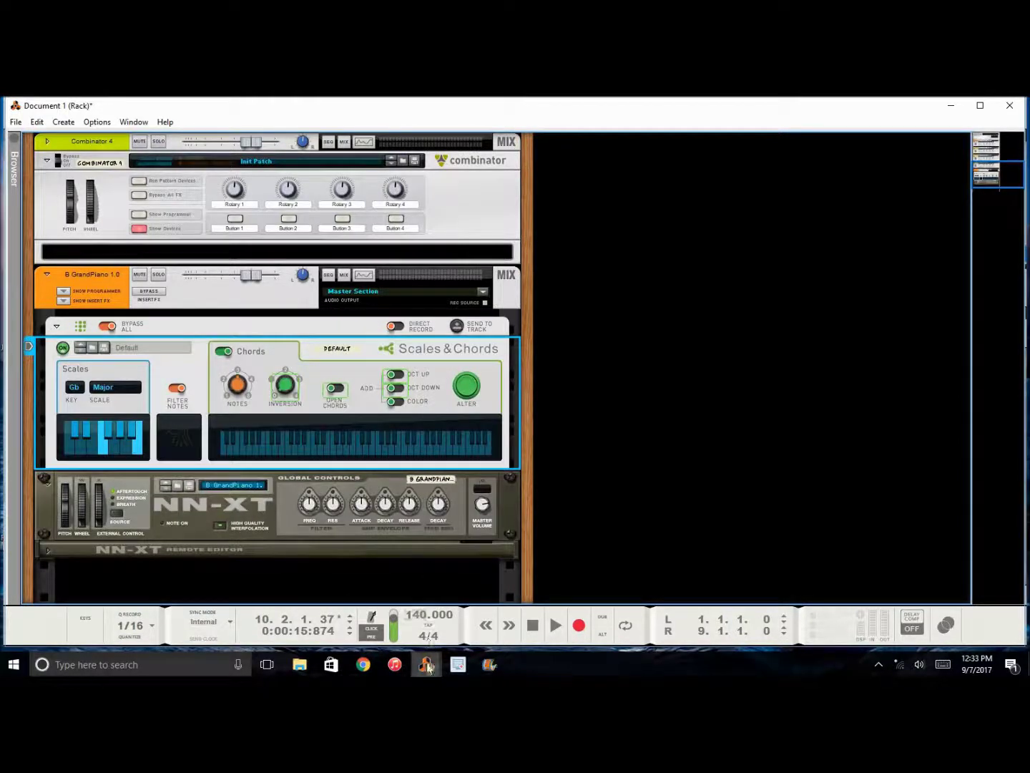
click(427, 664)
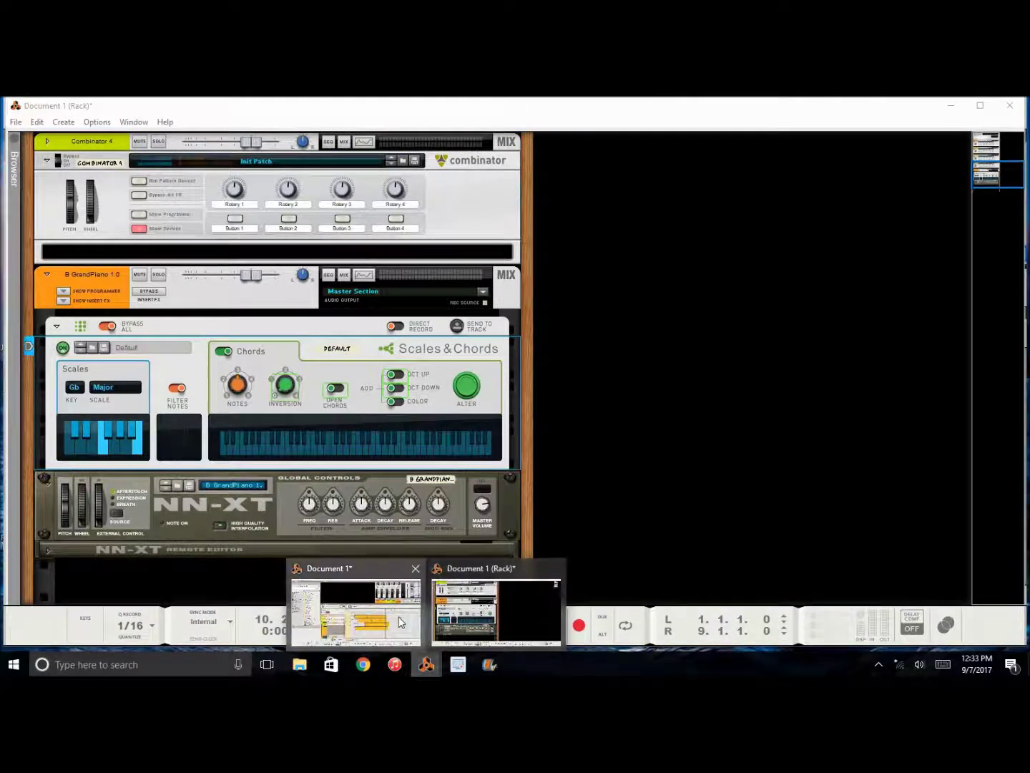
click(401, 622)
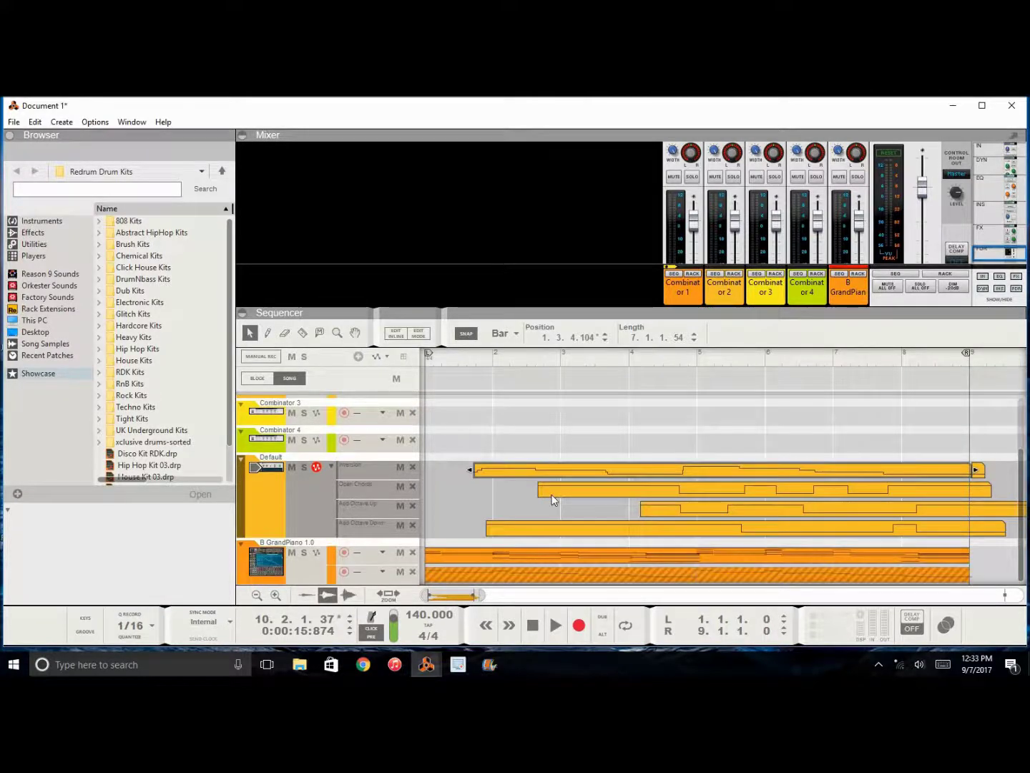
double_click(484, 563)
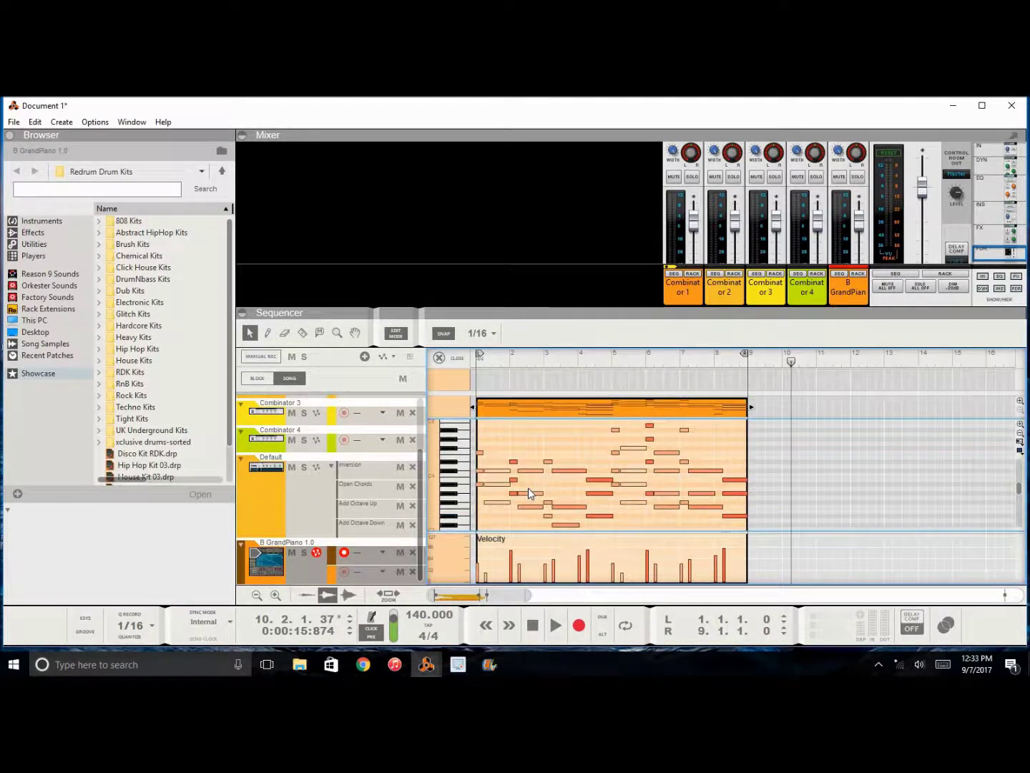
Examine the chord notes in the B GrandPiano 1.0 clip, selecting the bar 2 chord and enlarging the sequencer area.
scroll(531, 493, down, 3)
scroll(508, 501, up, 3)
click(486, 470)
drag(488, 521, 599, 474)
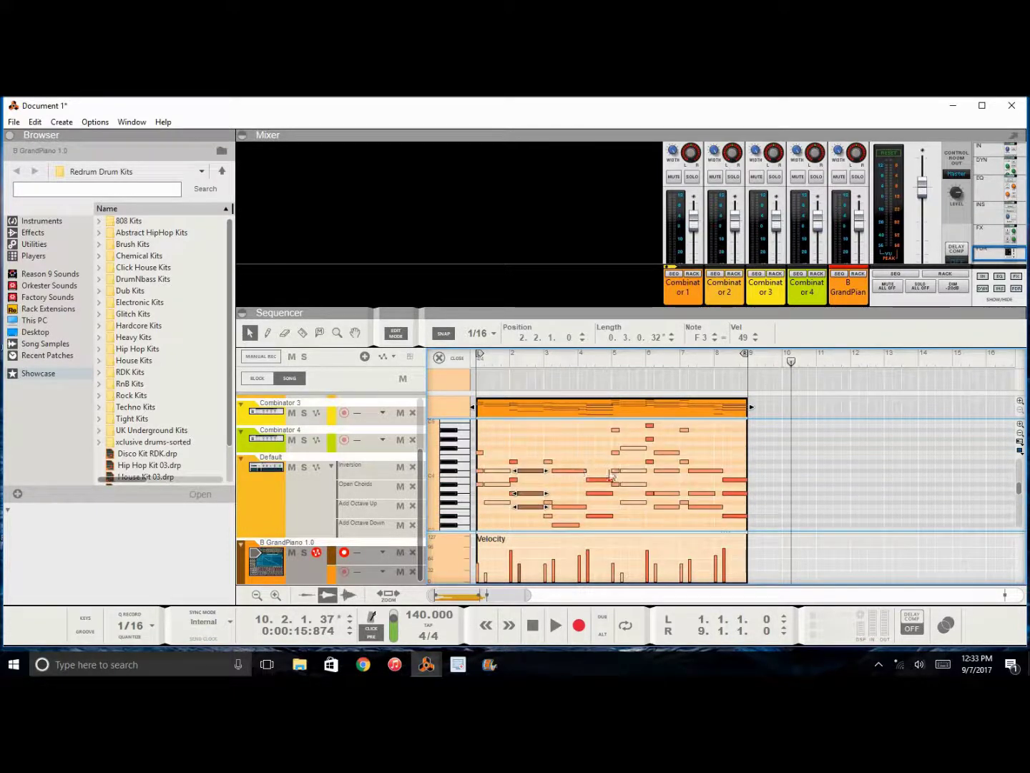
scroll(612, 483, up, 3)
scroll(615, 487, down, 3)
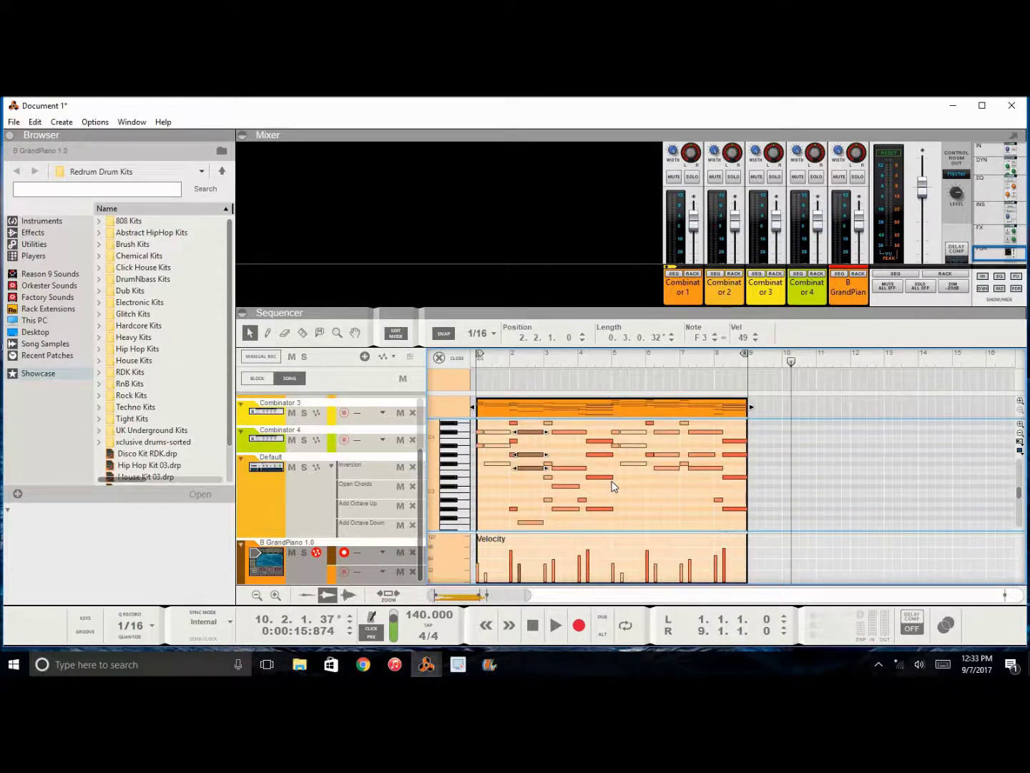
drag(593, 296, 593, 240)
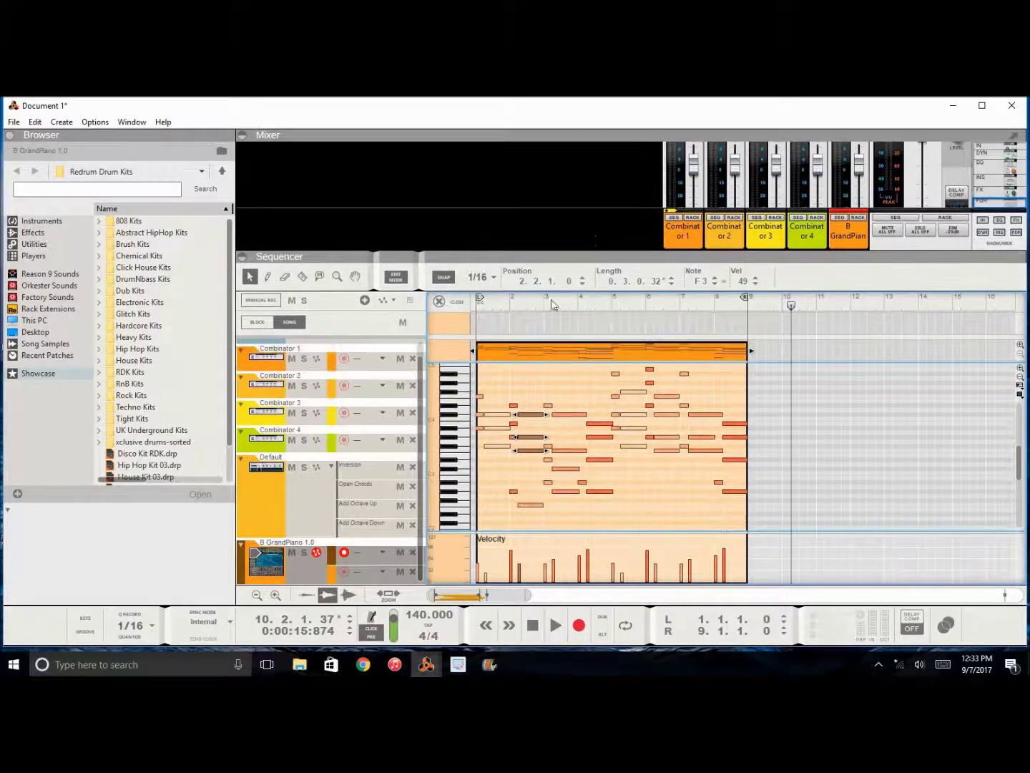
Play the piano clip from the start, play it again with the metronome click off, and return to the rack window.
click(478, 300)
key(space)
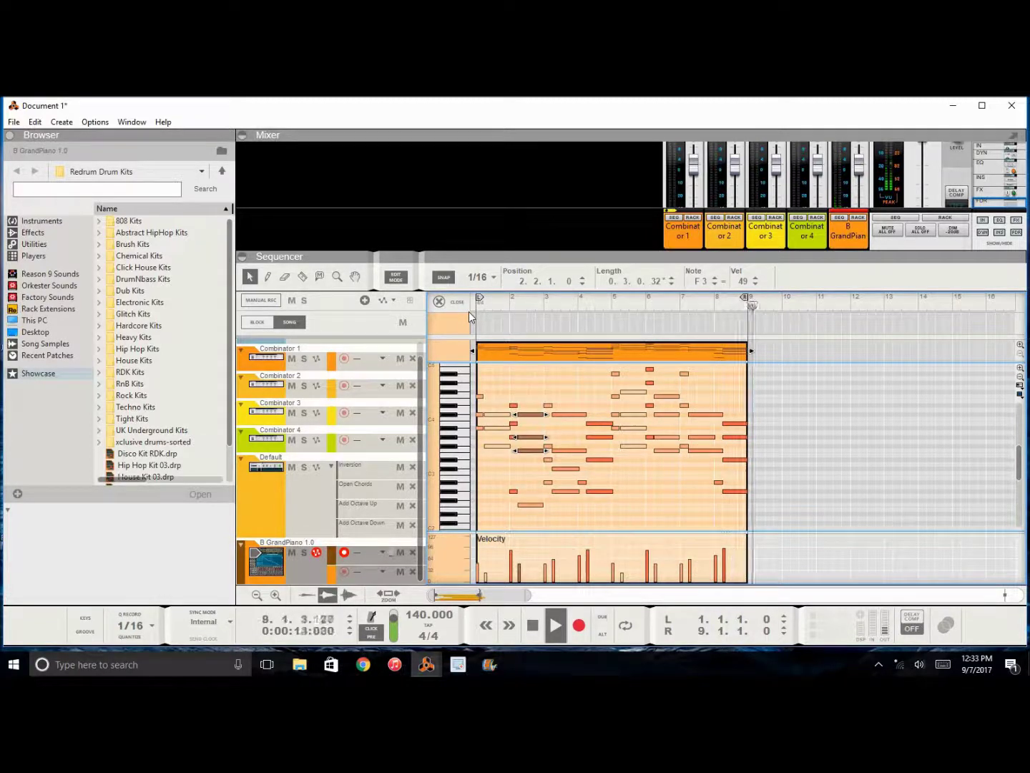
key(space)
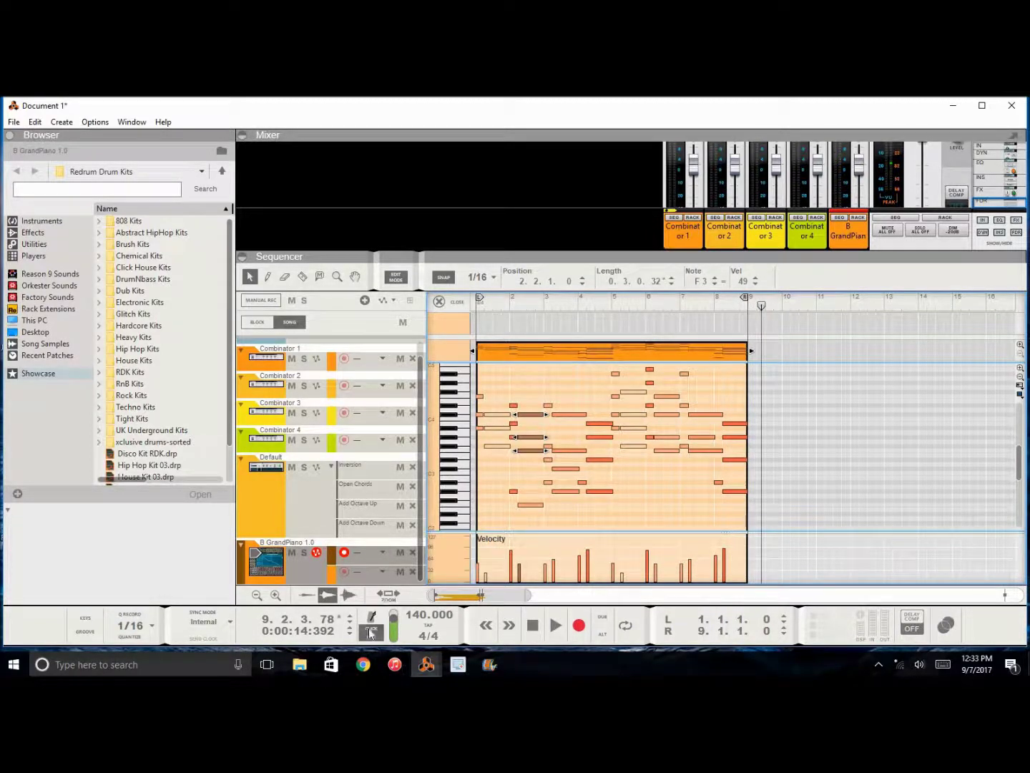
click(475, 306)
key(space)
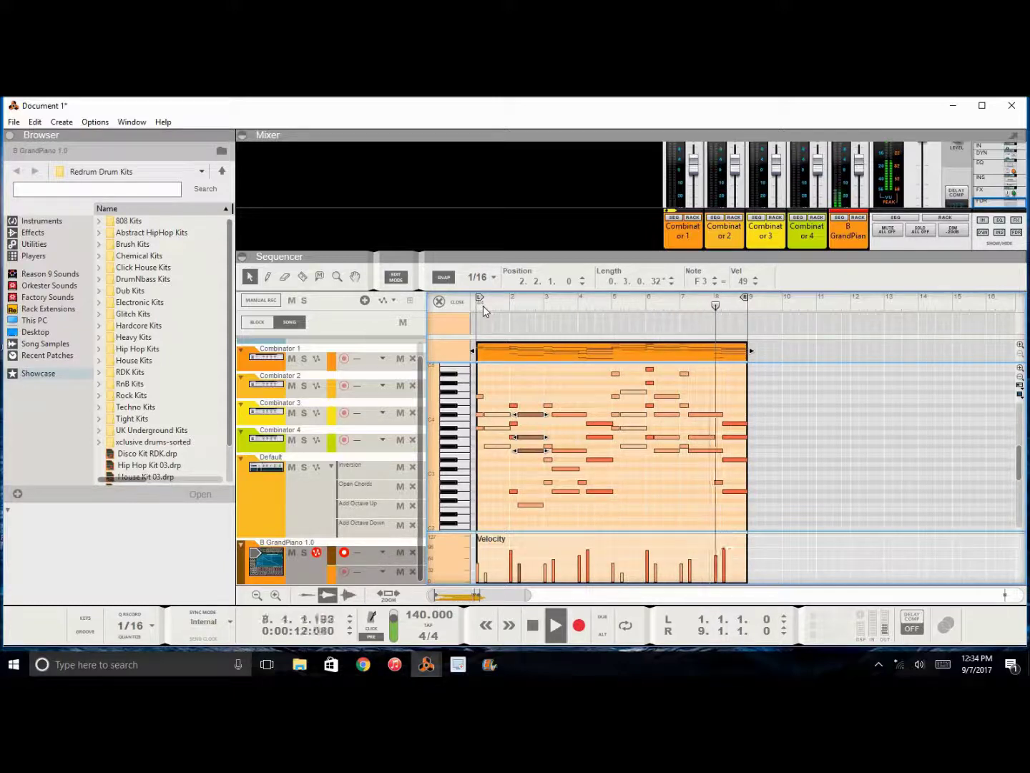
key(space)
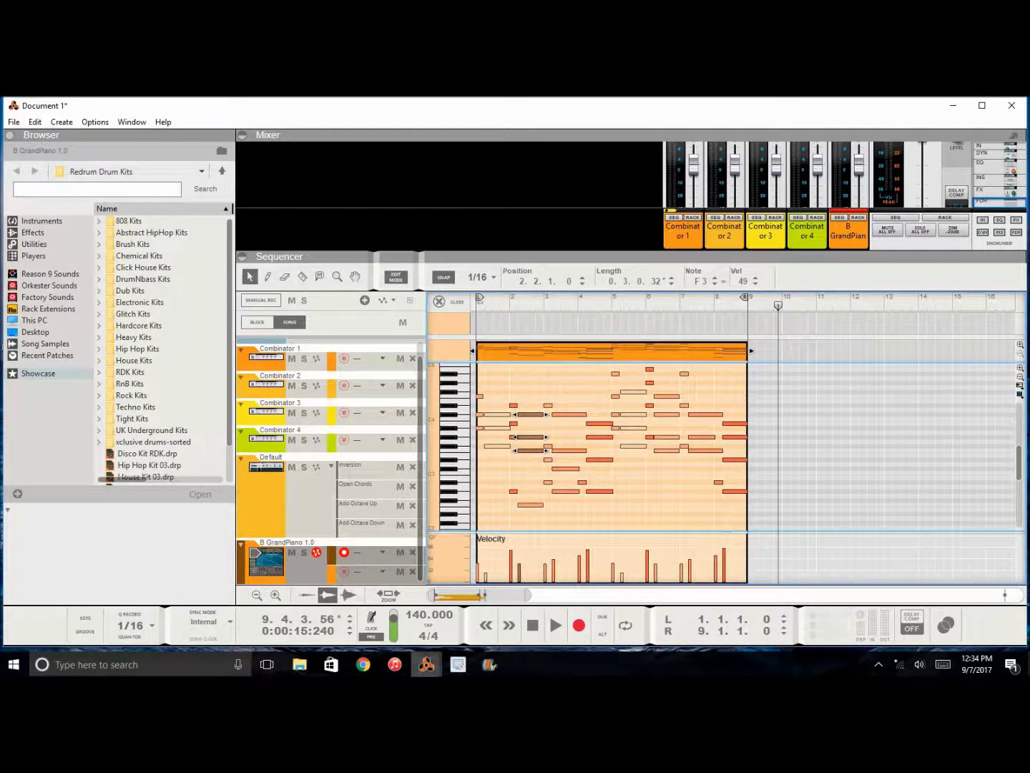
mouse_move(427, 664)
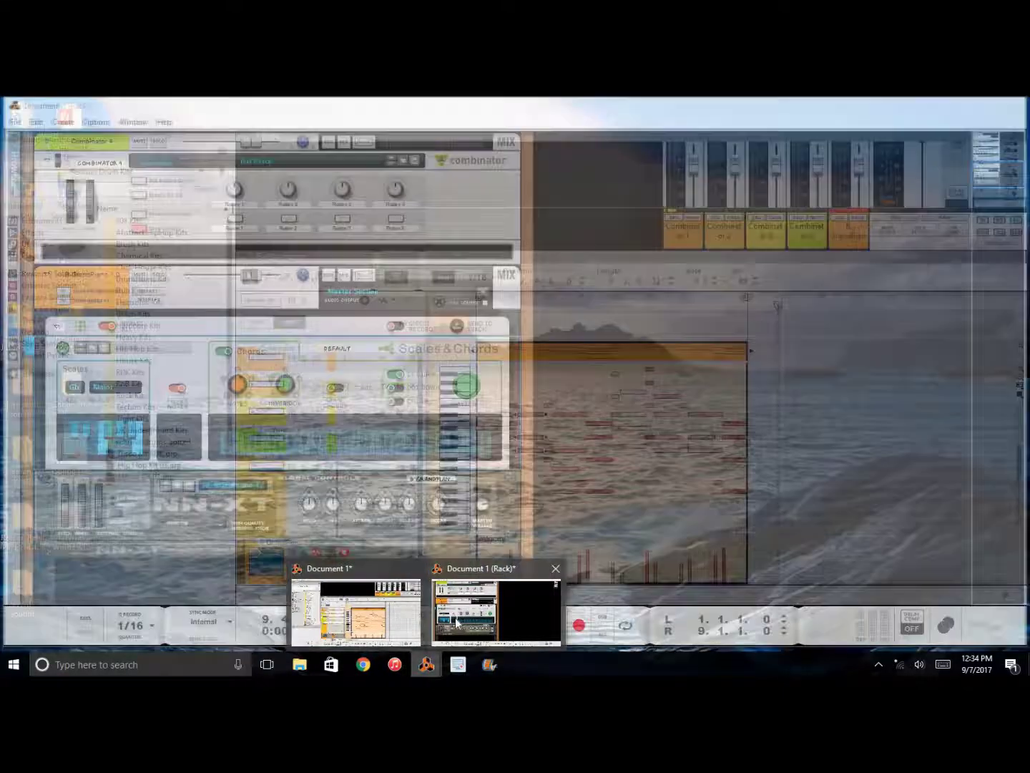
click(455, 617)
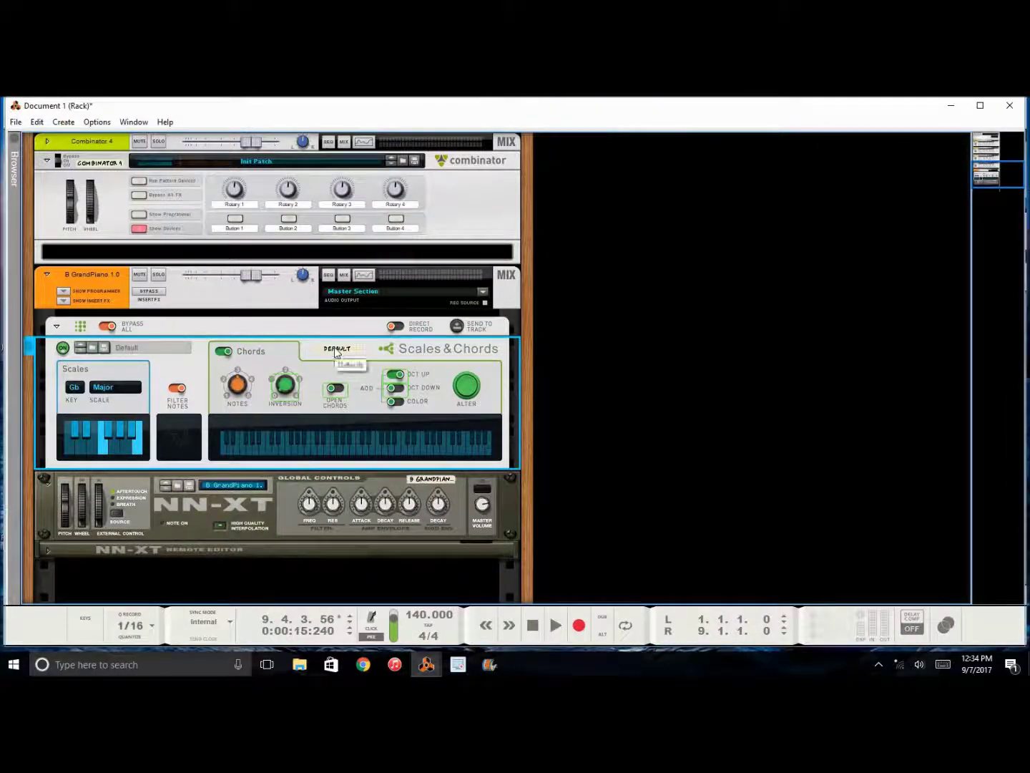